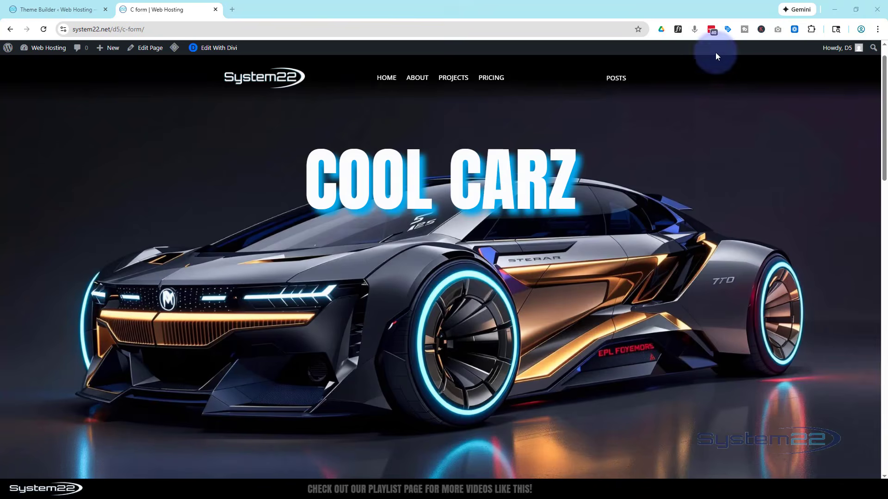
Preview the POSTS dropdown on the C form page and view The Obsidian Reaver post in a separate tab
mouse_move(621, 81)
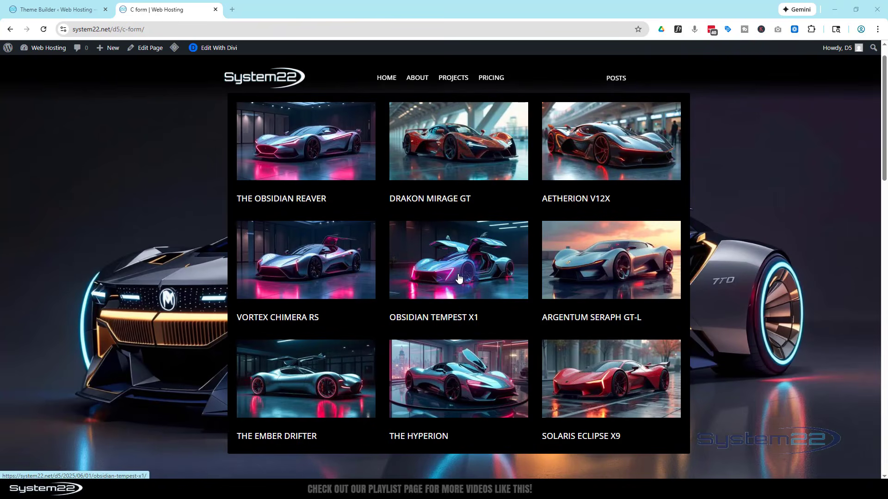
middle_click(330, 146)
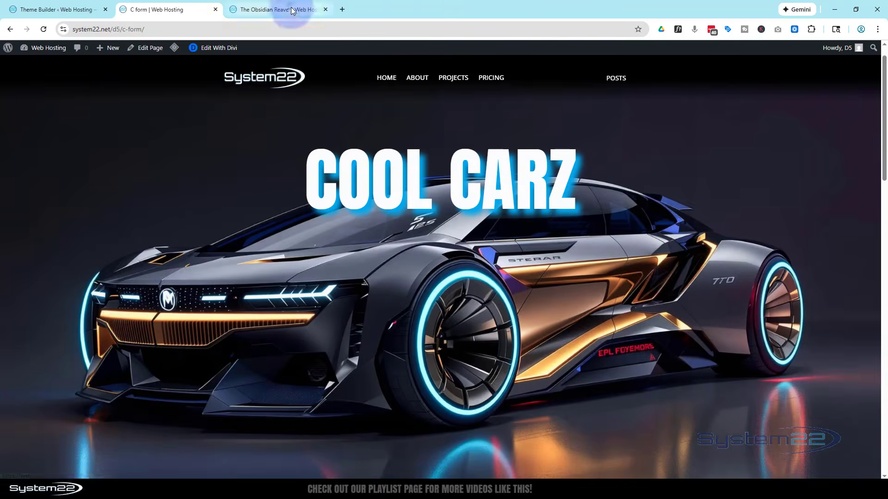
left_click(291, 9)
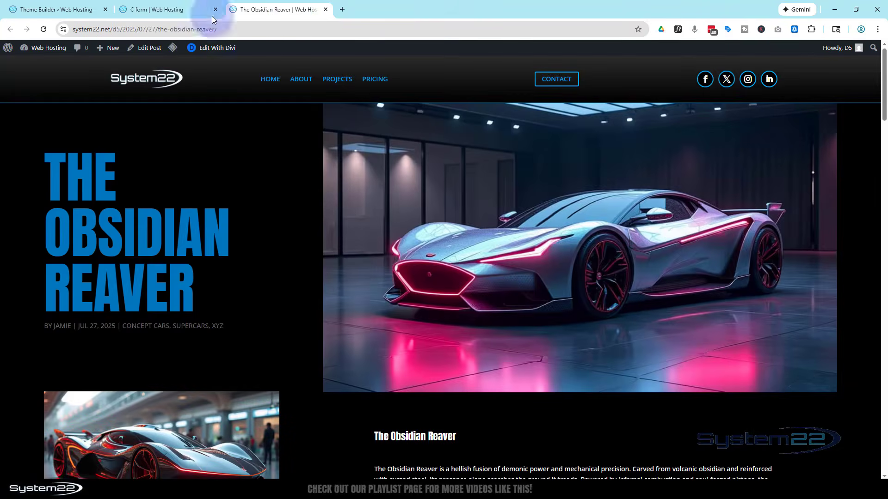
left_click(174, 9)
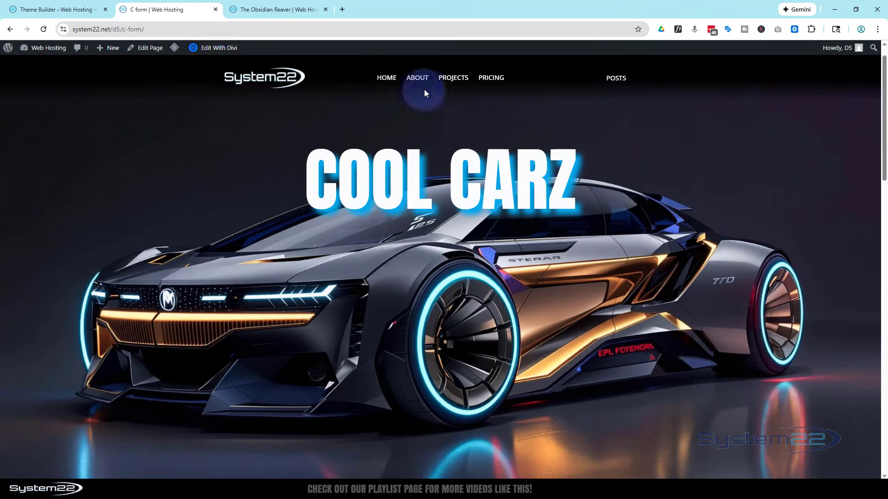
Preview the POSTS dropdown of the C form page at iPhone 12 Pro and iPad Air sizes
key("ctrl+shift+i")
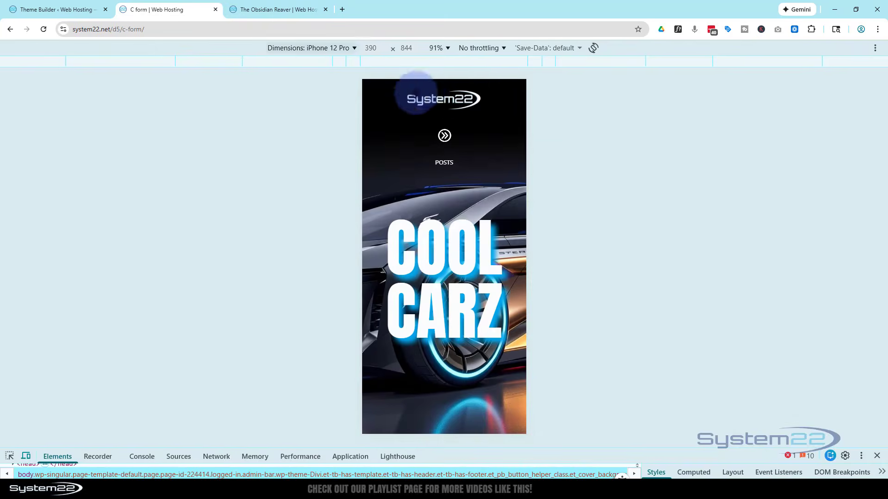
left_click(443, 162)
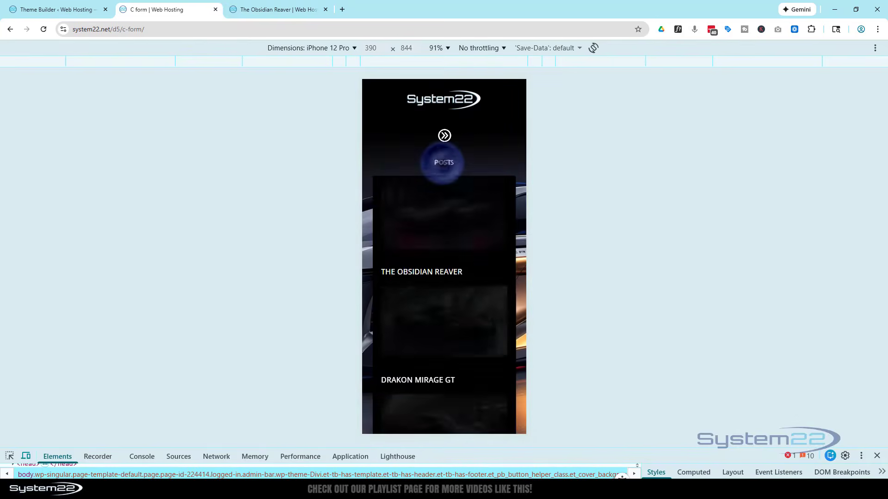
left_click(309, 44)
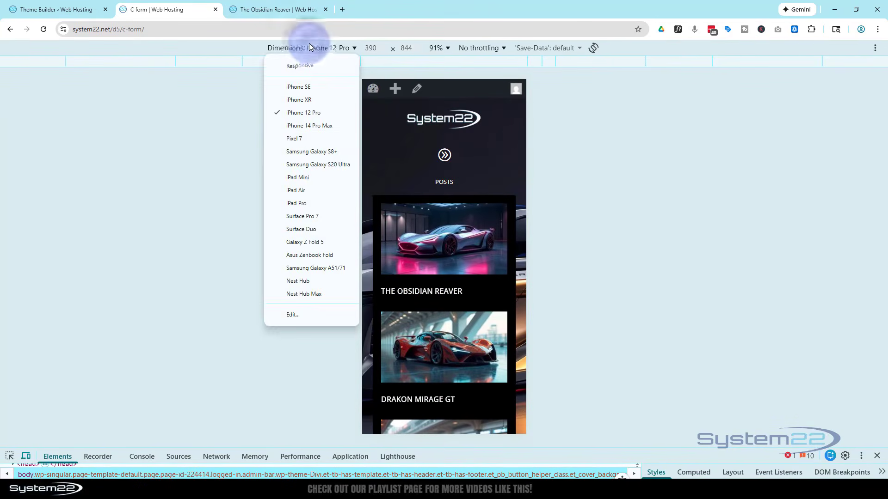
left_click(307, 195)
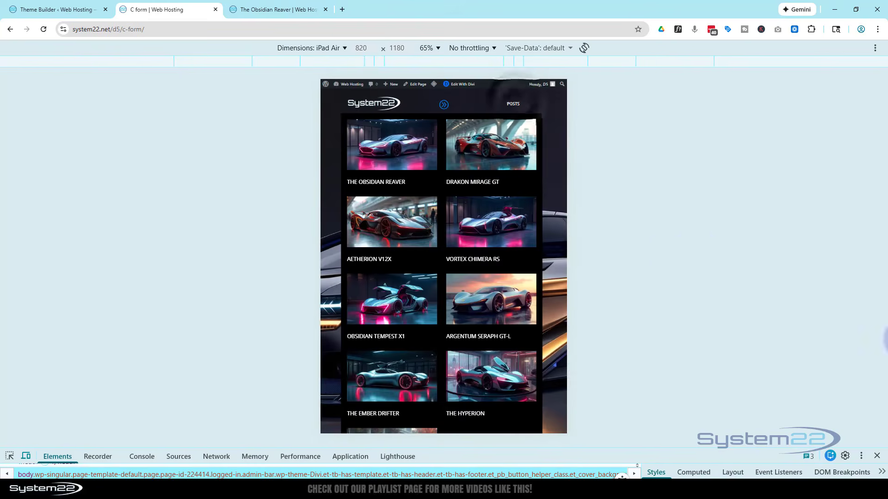
left_click(877, 455)
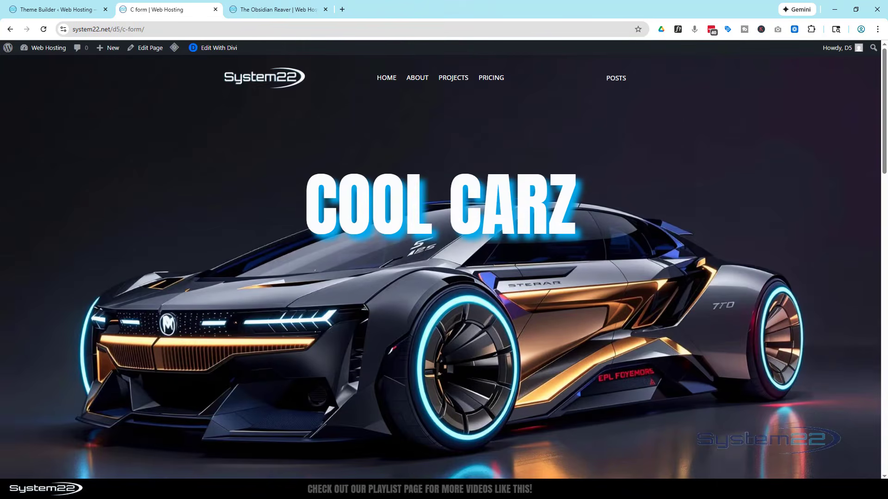
Switch to the Divi Theme Builder and check which page the C form template is assigned to
left_click(44, 11)
left_click(164, 262)
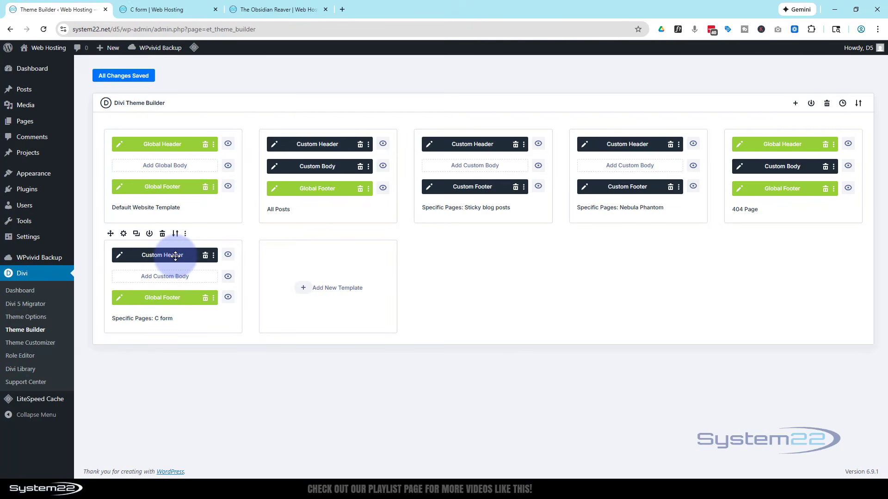
mouse_move(37, 74)
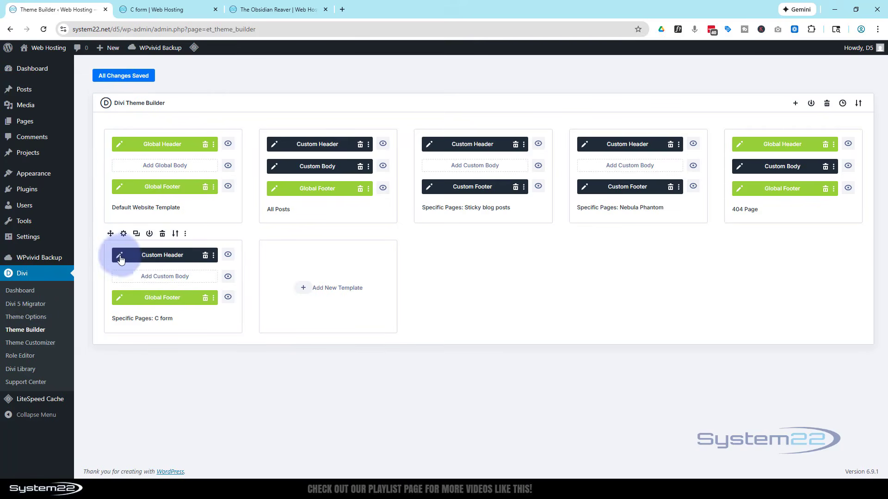
left_click(186, 234)
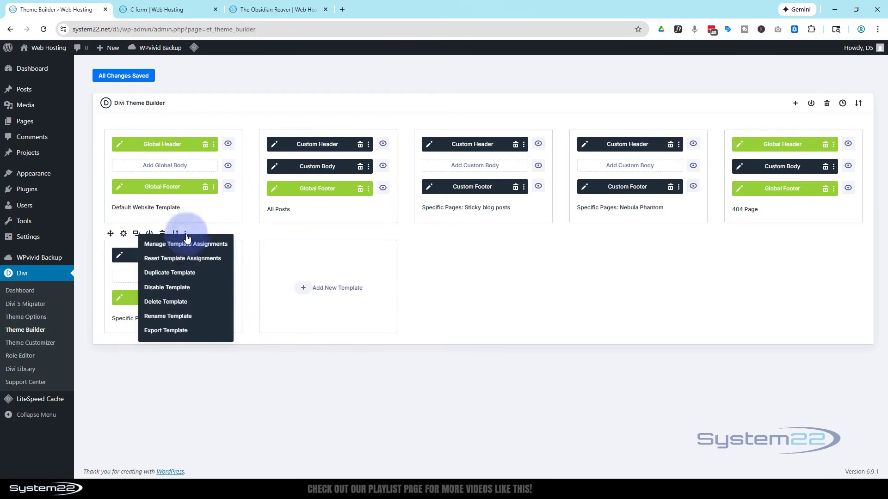
left_click(185, 246)
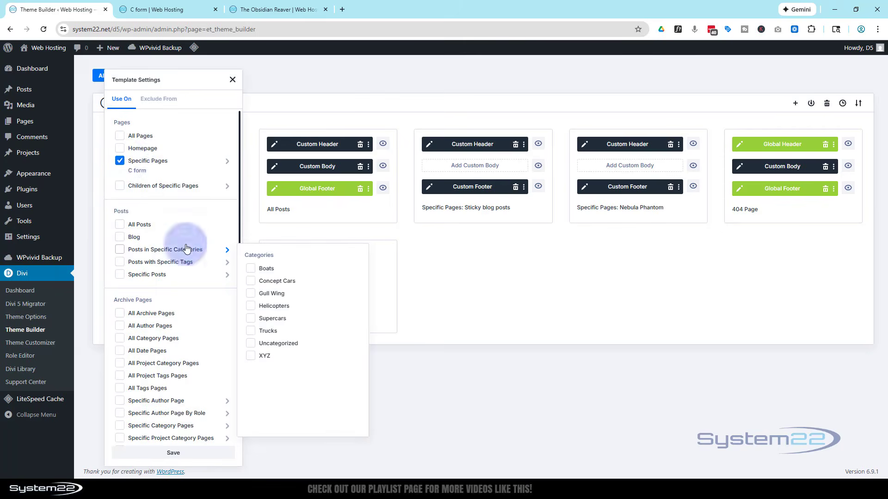
mouse_move(119, 164)
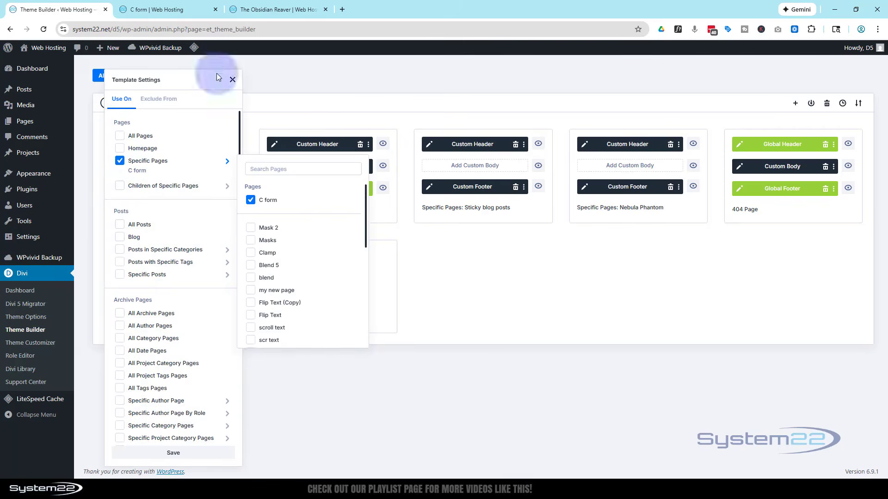
left_click(167, 10)
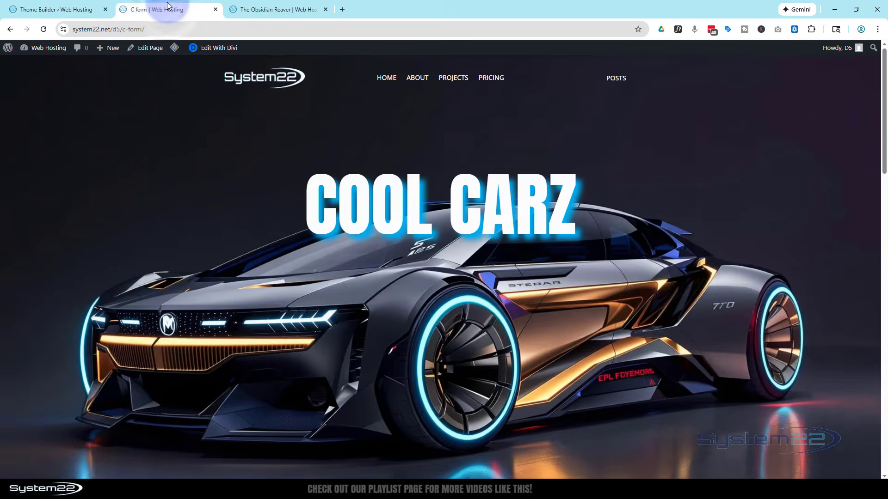
left_click(47, 9)
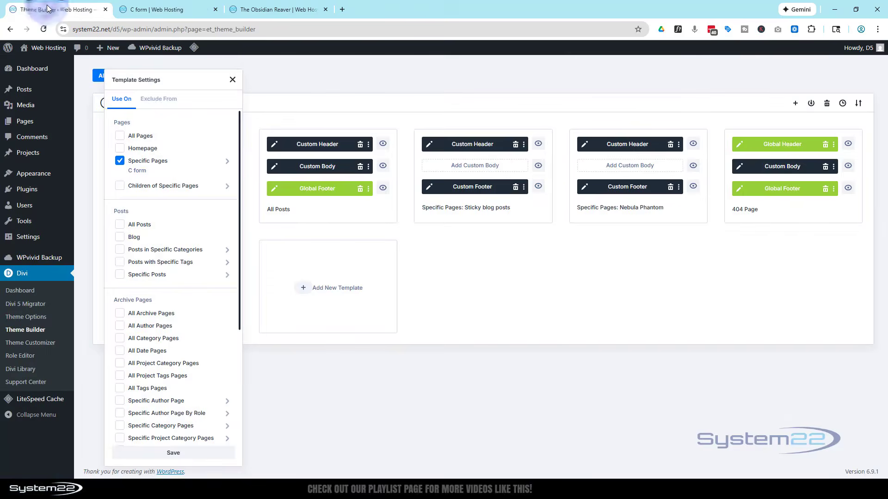
left_click(232, 80)
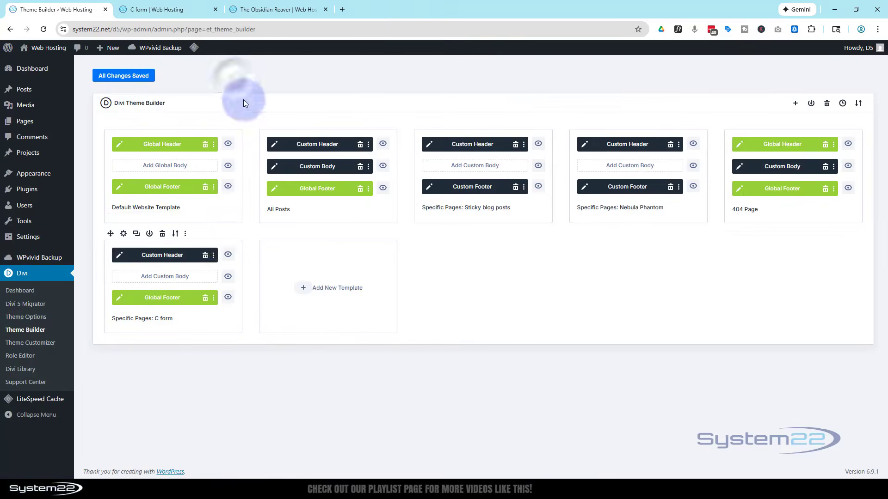
Open the C form template's custom header for editing and delete the existing POSTS link with its dropdown
left_click(120, 258)
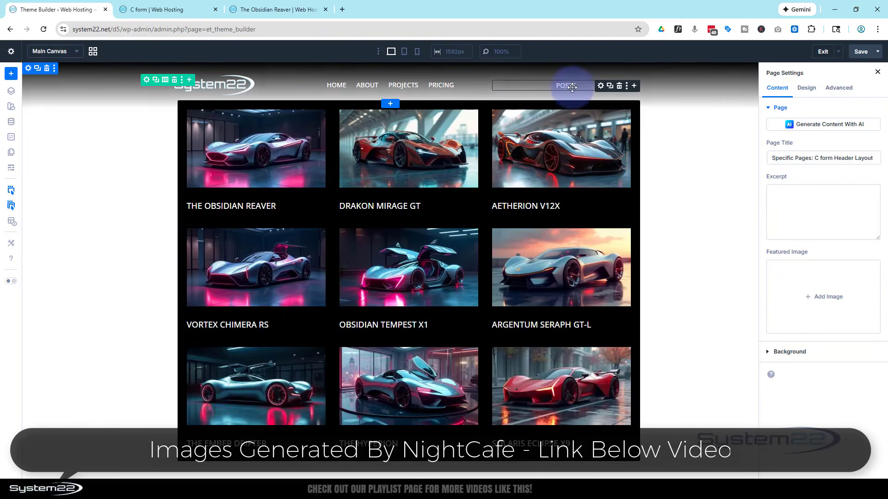
left_click(620, 86)
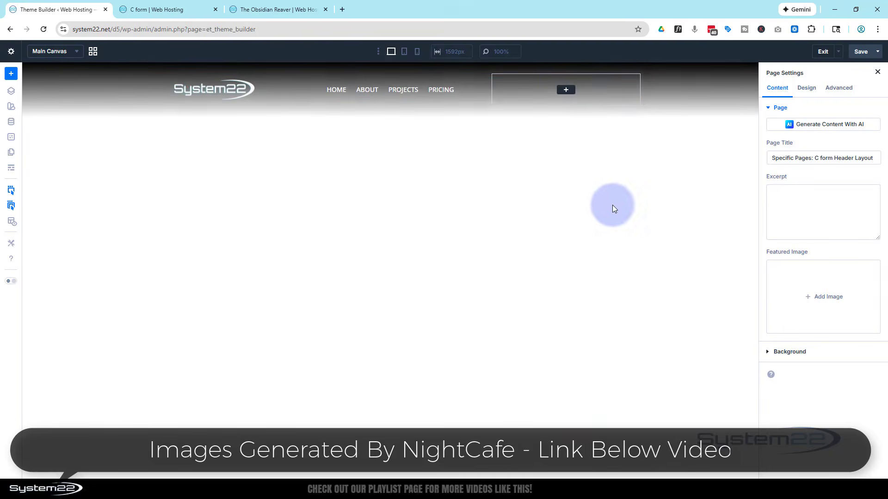
Insert a Link module in the header's empty column and set its text to POSTS
left_click(566, 90)
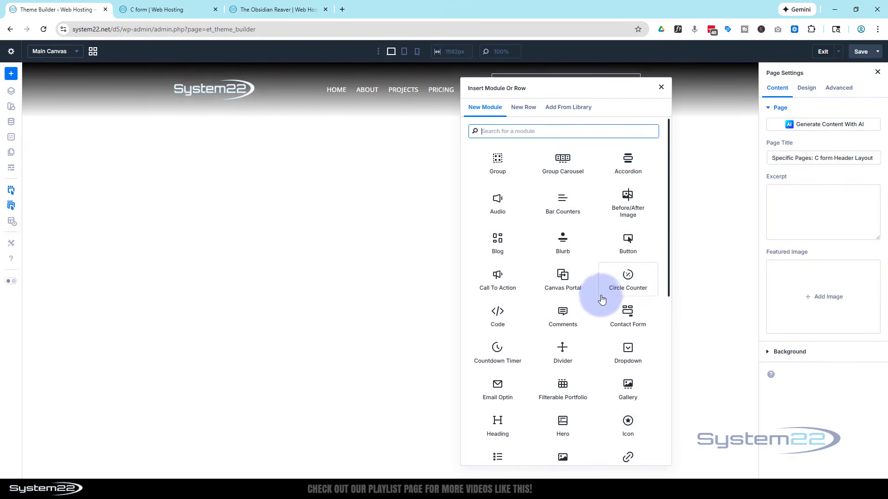
scroll(608, 294, "down", 2)
scroll(607, 294, "down", 1)
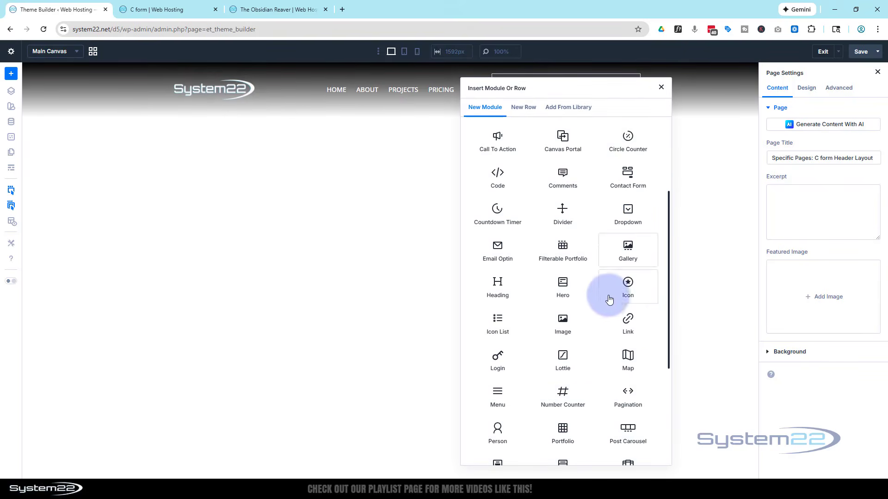
left_click(628, 318)
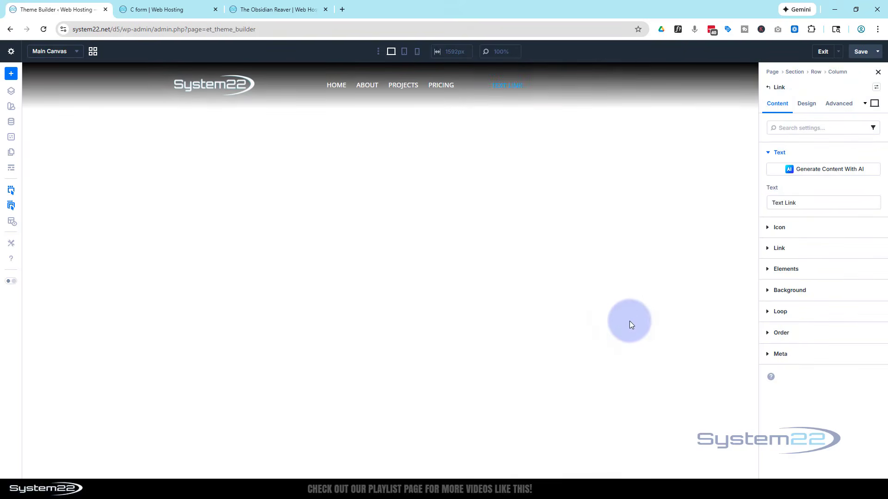
left_click_drag(823, 202, 760, 198)
type("POSTS")
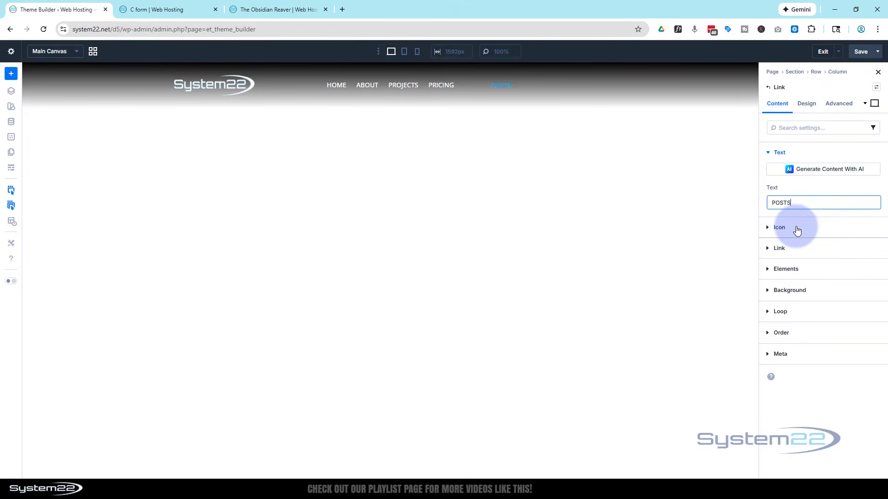
Center the POSTS link's text and set its text color to white (FFFFFF)
left_click(810, 106)
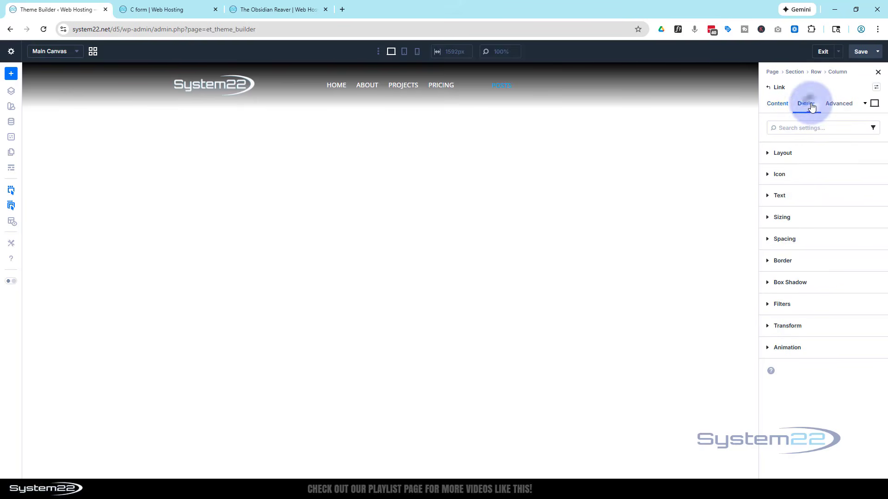
left_click(810, 196)
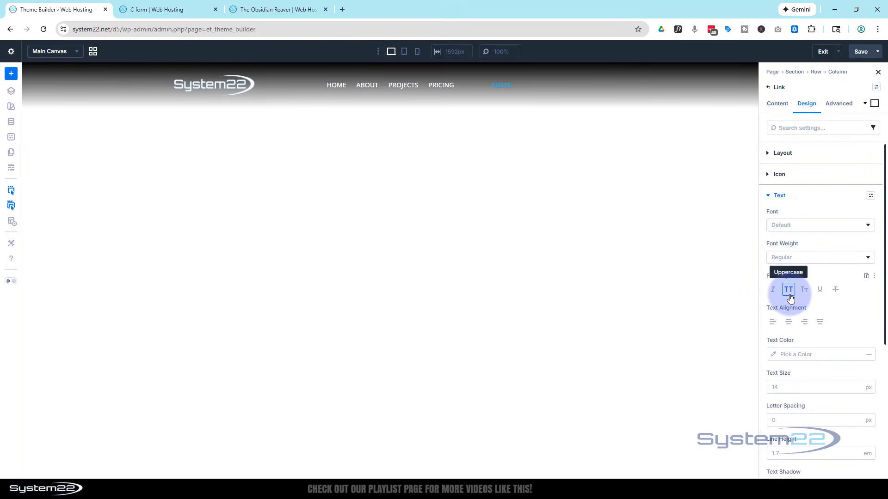
left_click(788, 323)
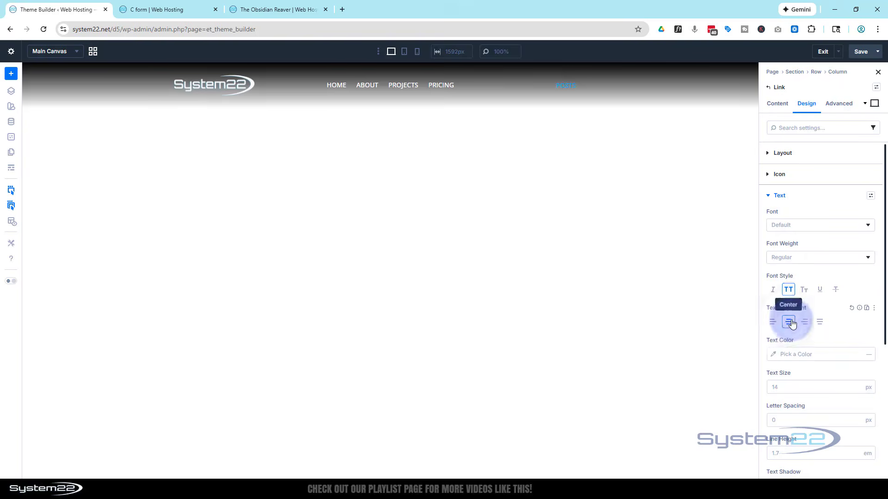
left_click(774, 355)
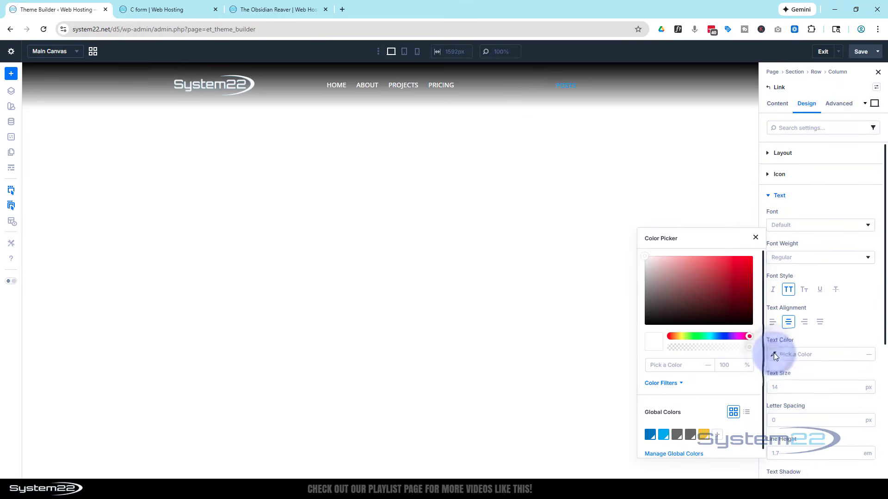
left_click_drag(715, 292, 640, 254)
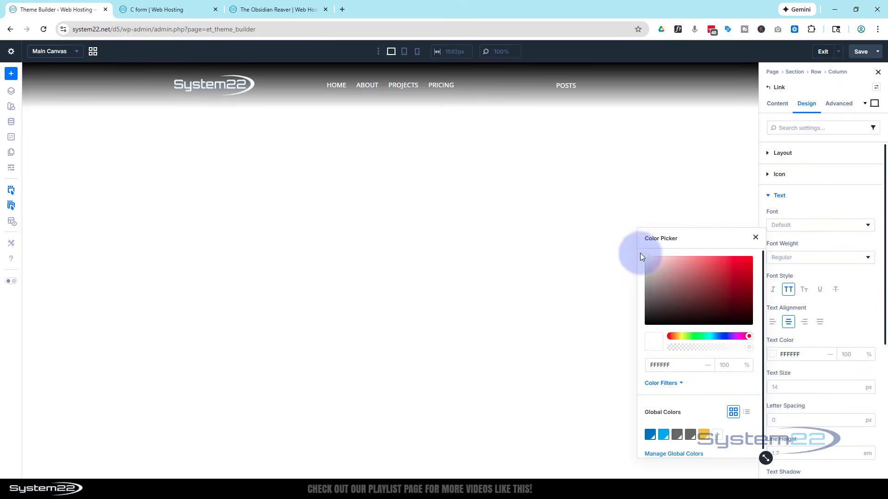
left_click(860, 274)
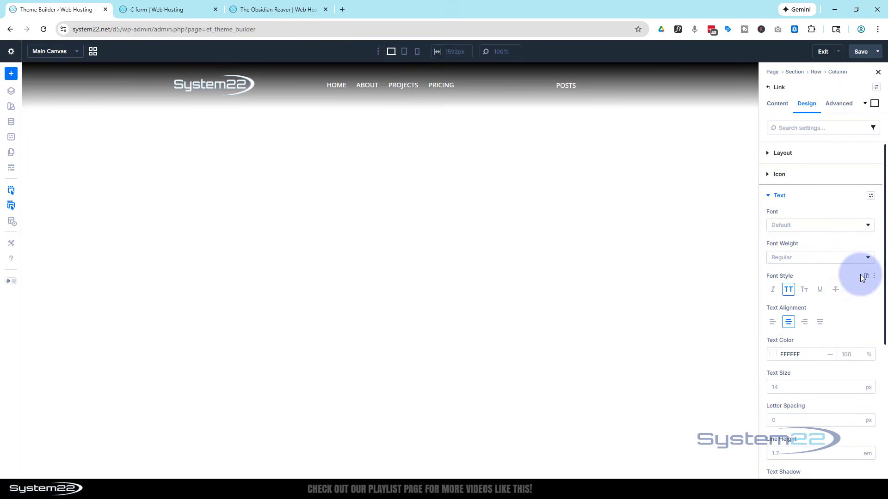
Nest a Dropdown module inside the POSTS link and add a Blurb module to that dropdown
left_click(780, 103)
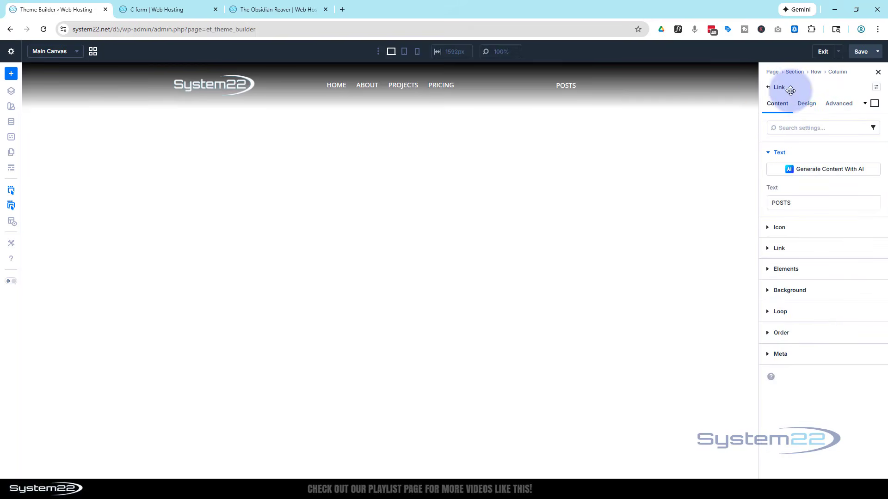
left_click(777, 268)
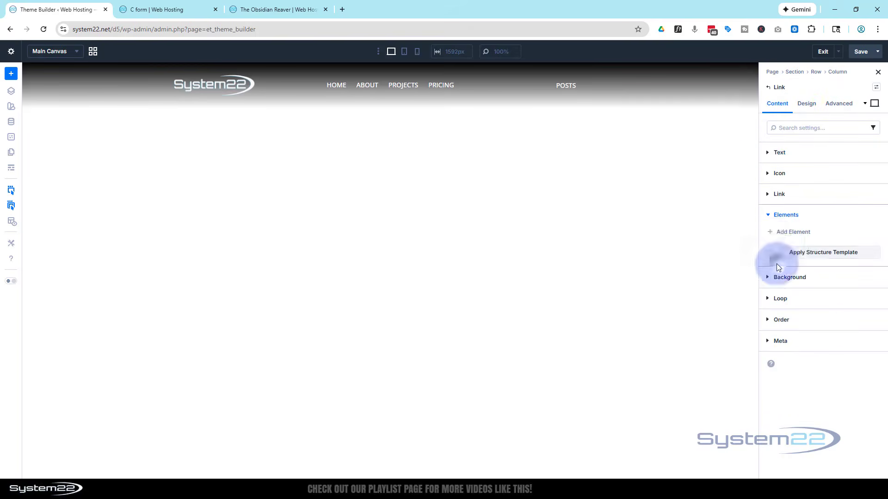
left_click(779, 232)
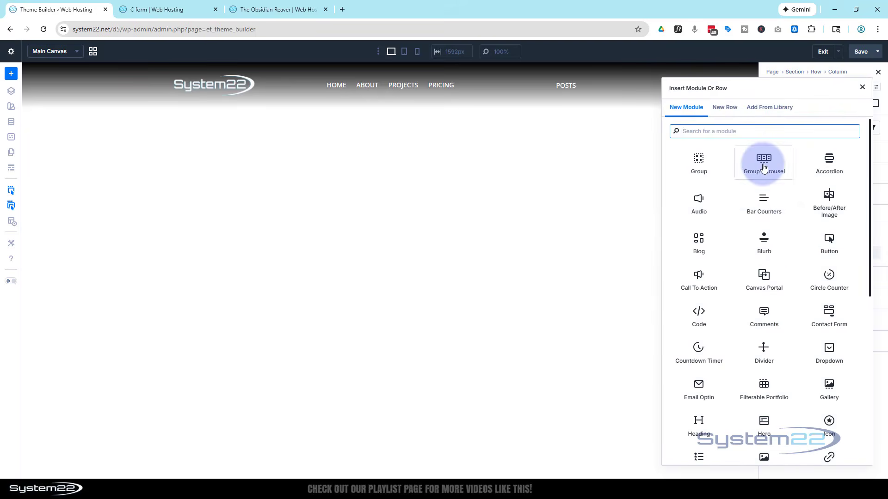
scroll(764, 185, "down", 2)
left_click(828, 258)
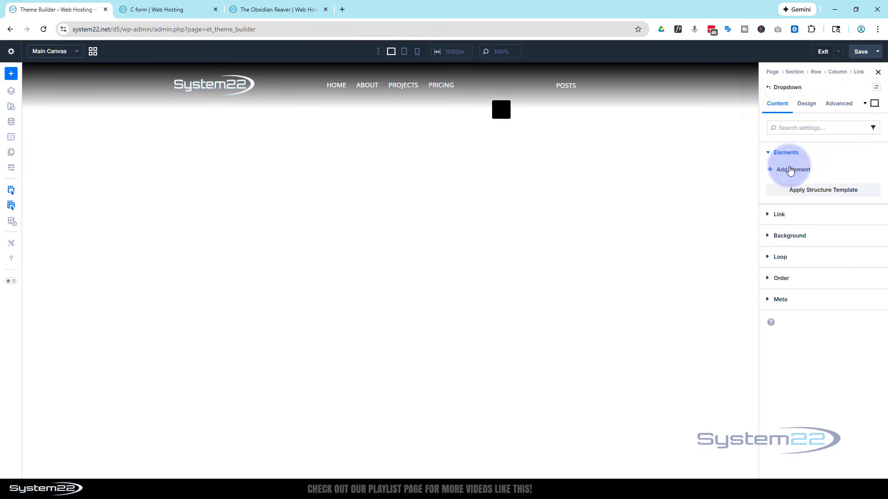
left_click(790, 170)
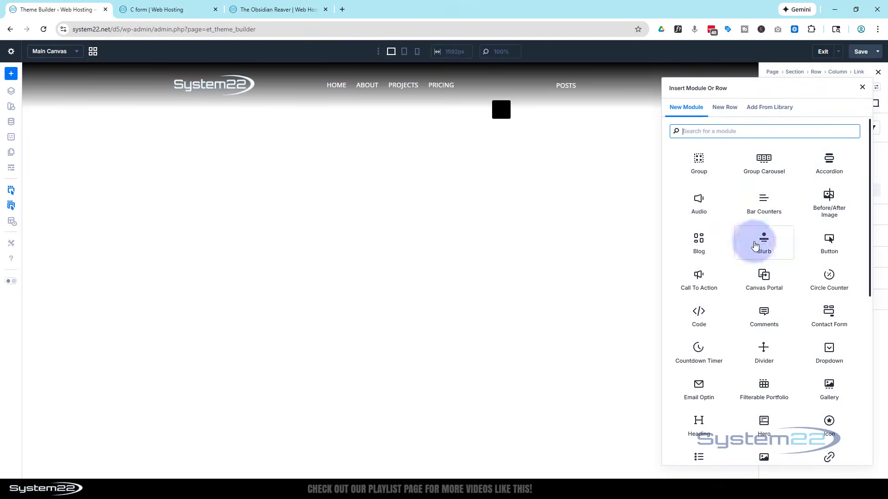
left_click(755, 245)
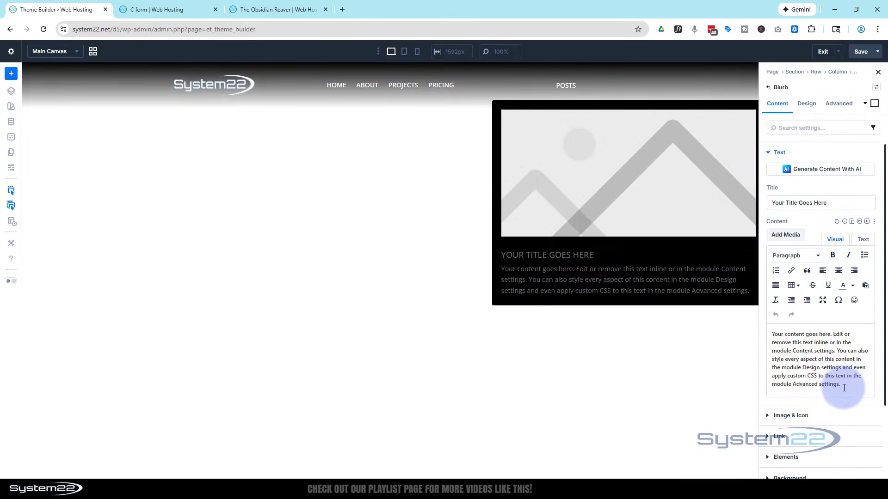
Delete the placeholder body text from the dropdown's blurb
left_click_drag(844, 389, 763, 333)
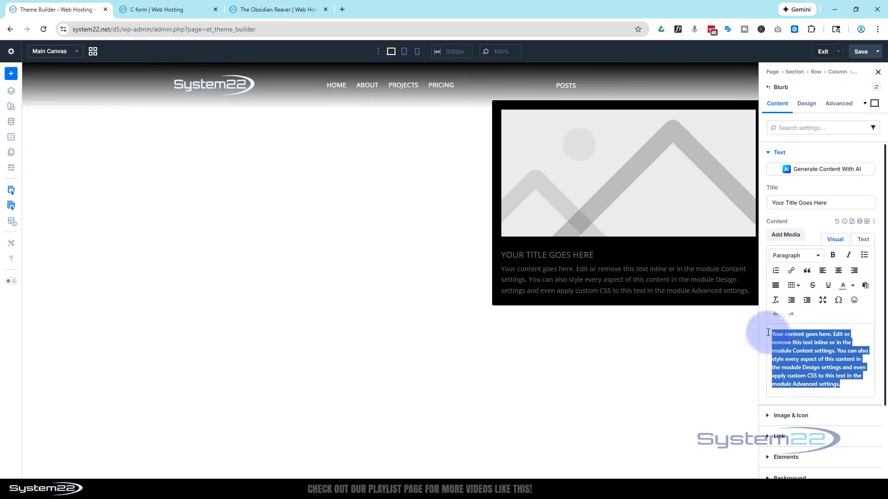
key("Delete")
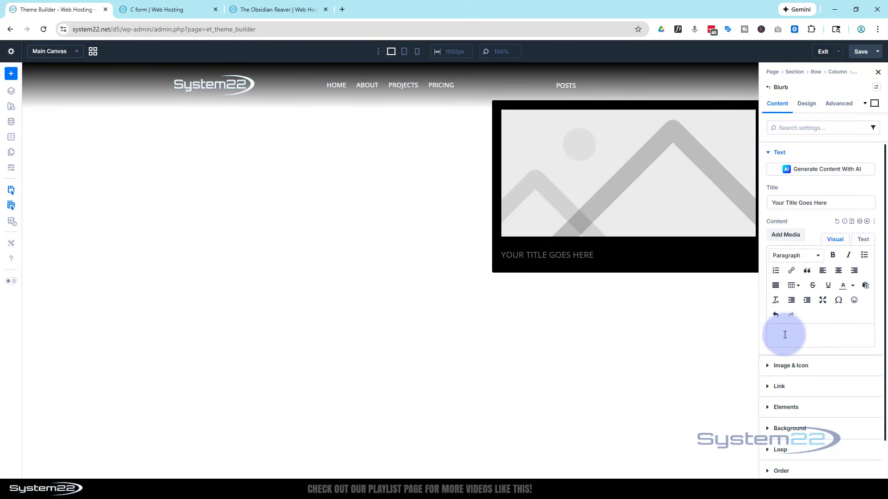
Switch to the Obsidian Reaver browser tab, open the site's list of all posts and look through their titles and categories
left_click(261, 10)
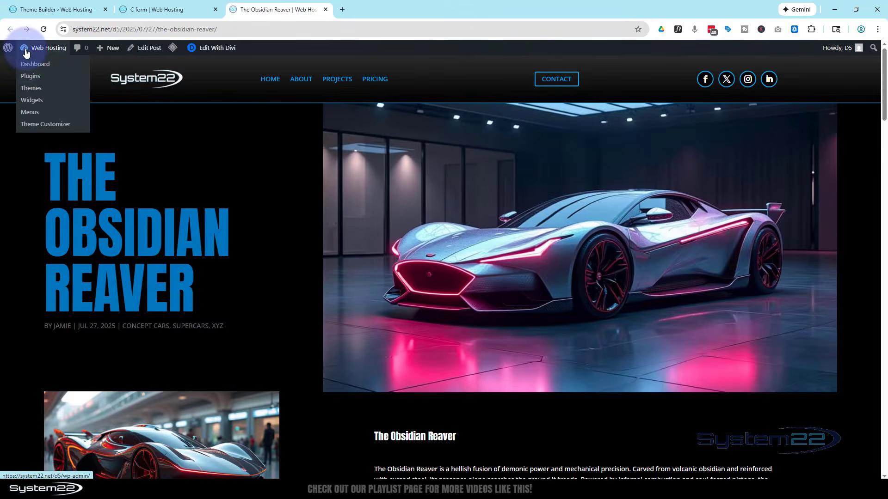
left_click(27, 64)
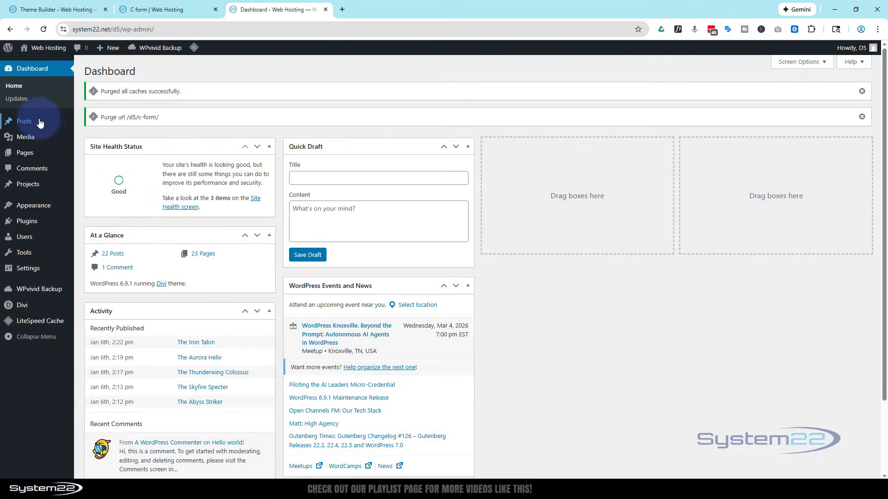
mouse_move(23, 123)
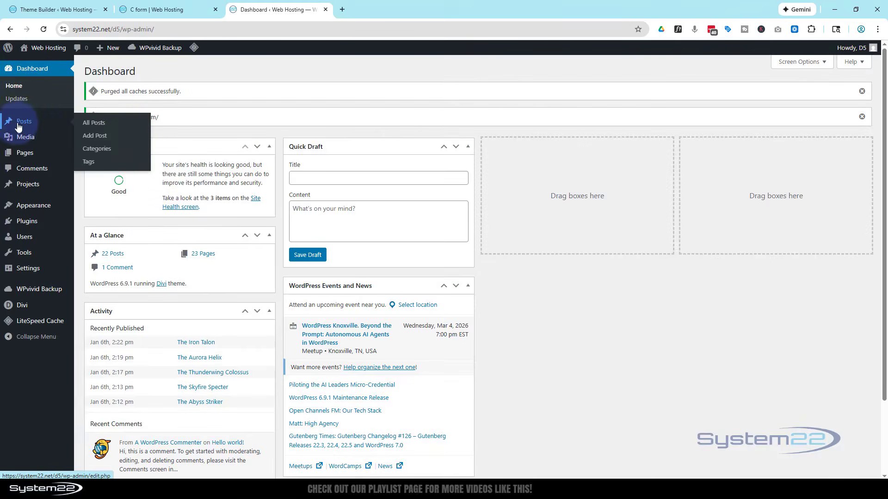
left_click(24, 126)
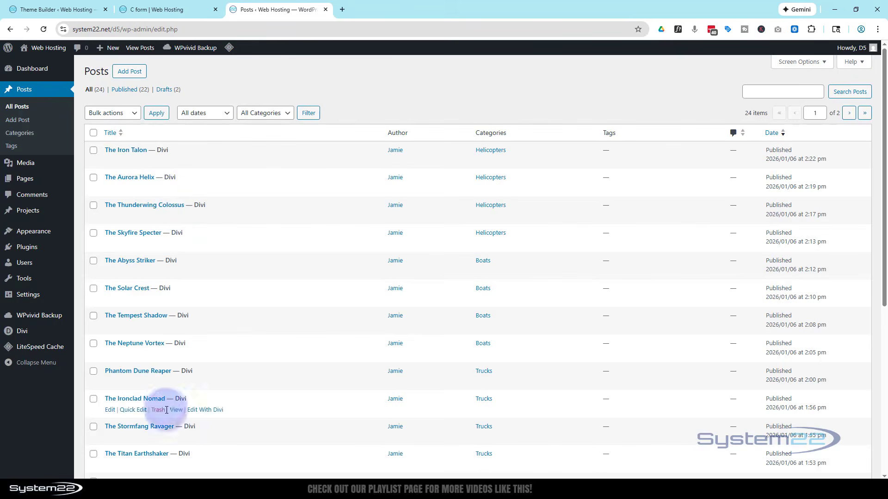
scroll(503, 274, "down", 5)
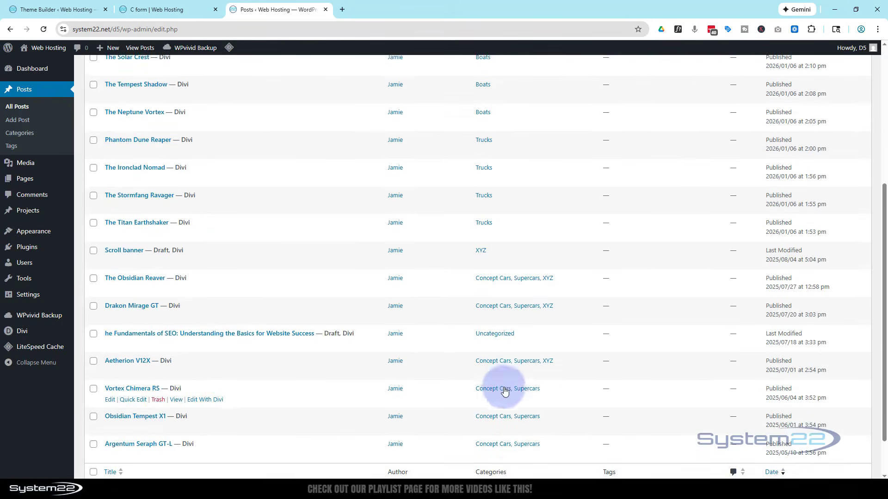
scroll(506, 391, "down", 1)
scroll(506, 388, "up", 2)
scroll(507, 381, "up", 3)
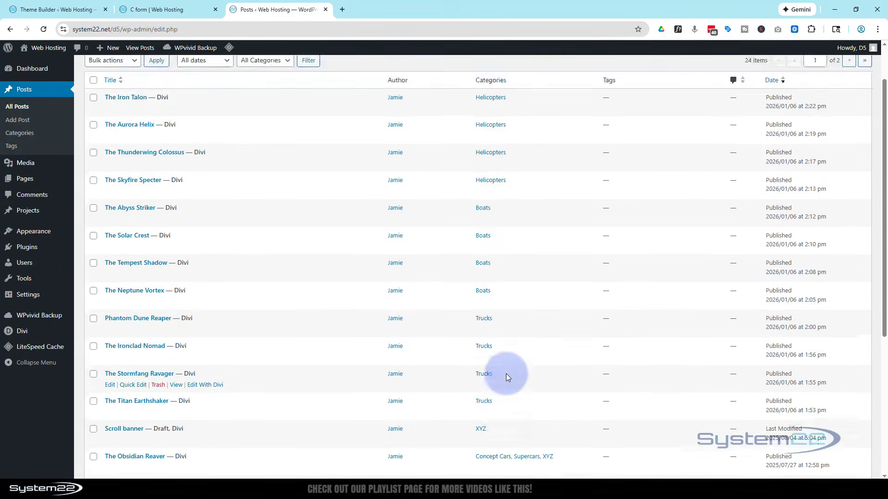
scroll(506, 376, "down", 3)
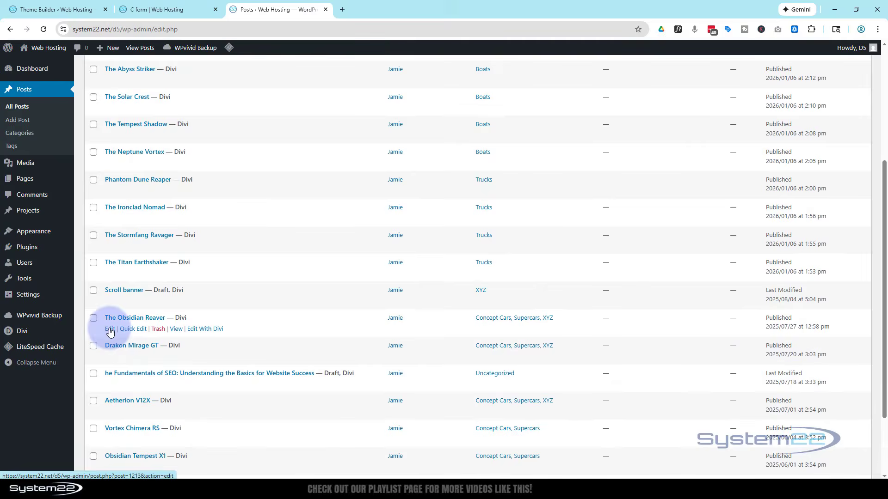
Open The Obsidian Reaver post in the Divi Builder and examine its page title, excerpt and featured image
left_click(110, 329)
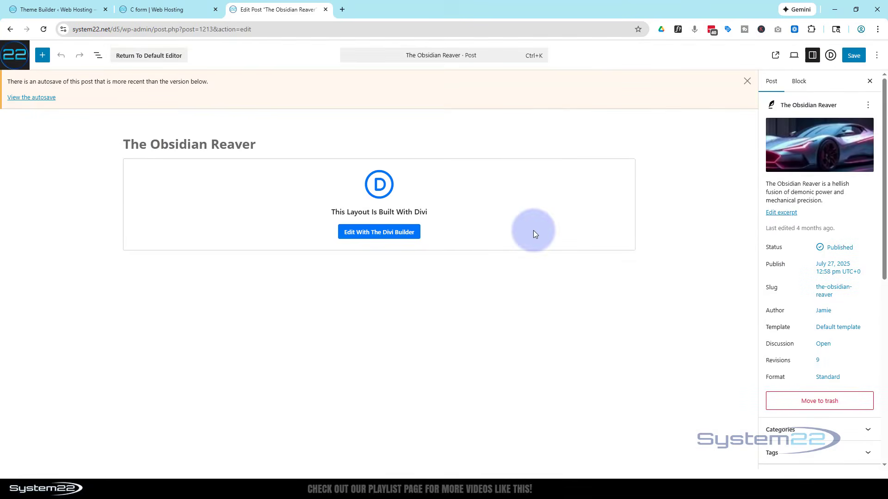
mouse_move(799, 144)
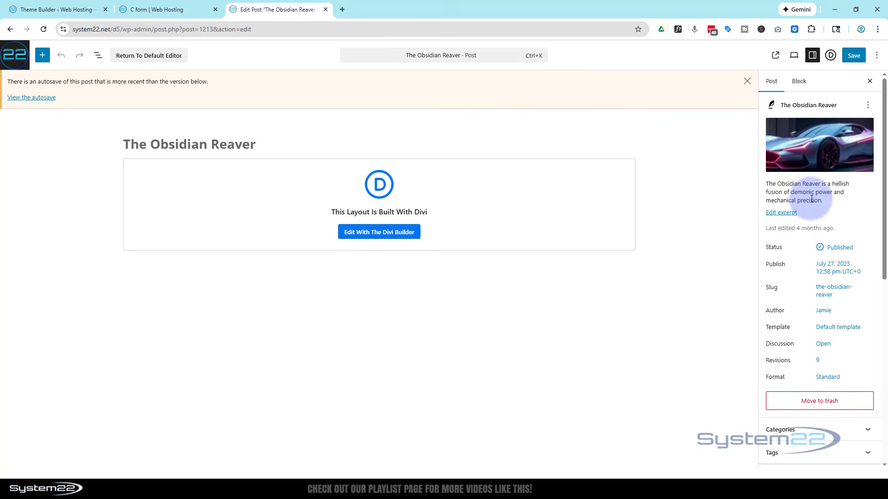
left_click(380, 233)
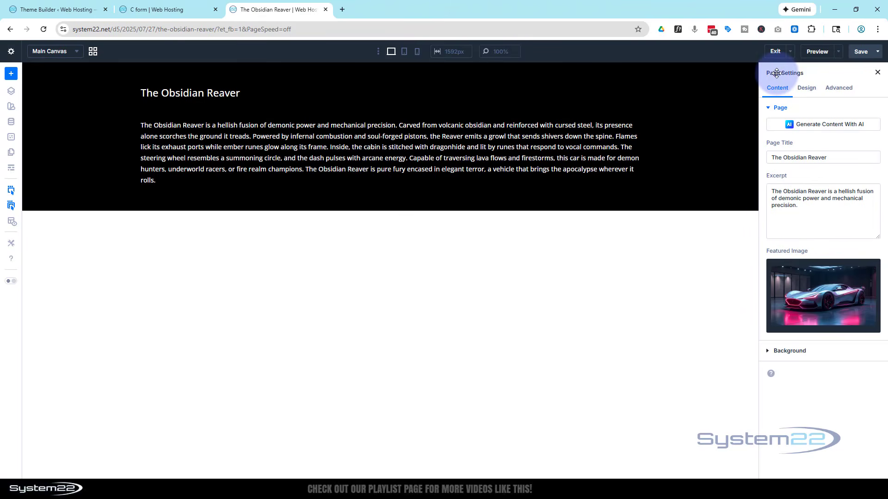
left_click(805, 206)
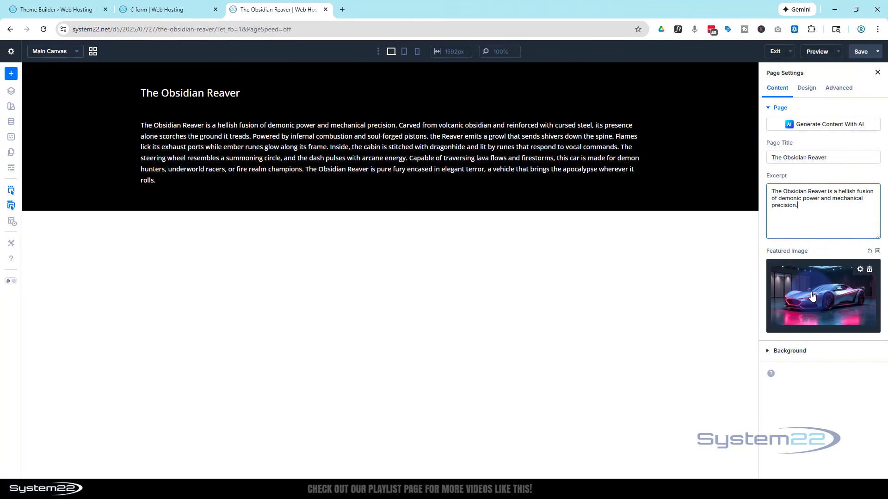
left_click(836, 158)
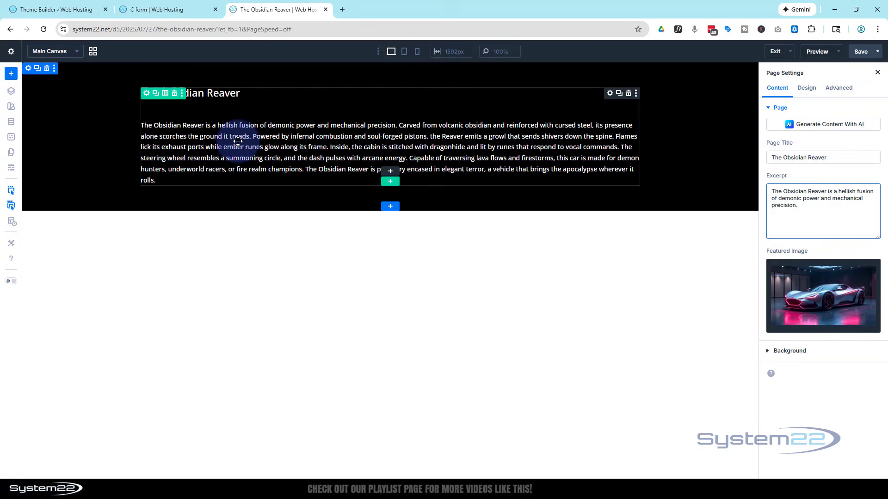
Preview The Obsidian Reaver post on the front end, look over its layout and related posts, and close the preview
left_click(817, 54)
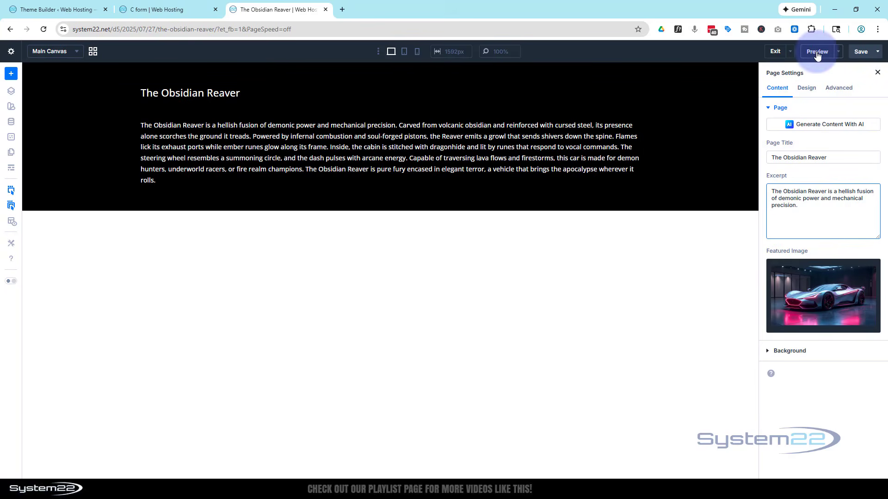
left_click(837, 52)
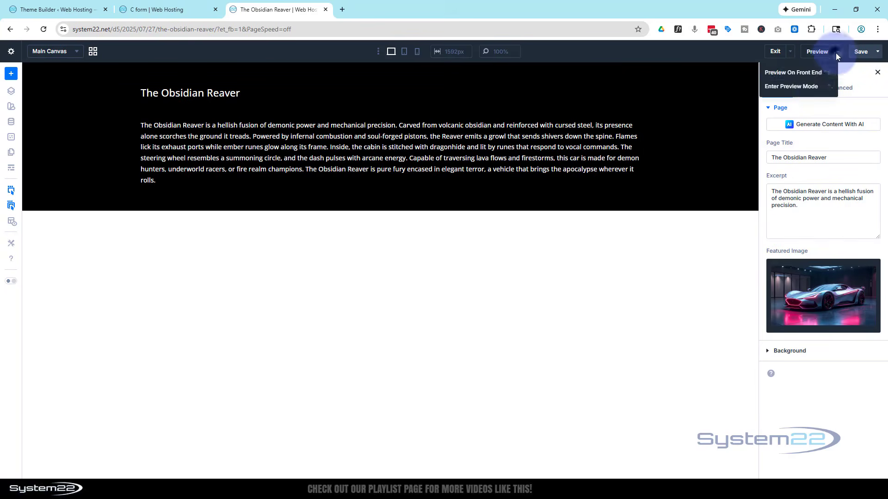
left_click(806, 77)
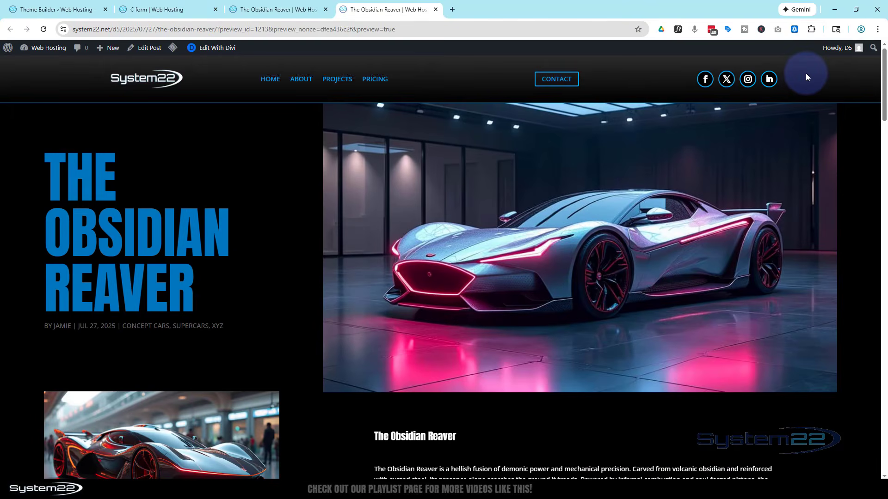
scroll(269, 233, "down", 4)
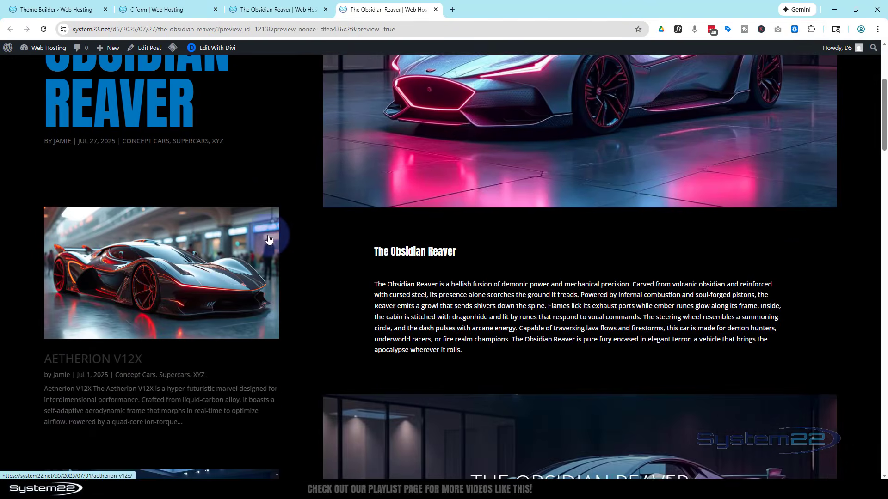
scroll(553, 279, "down", 7)
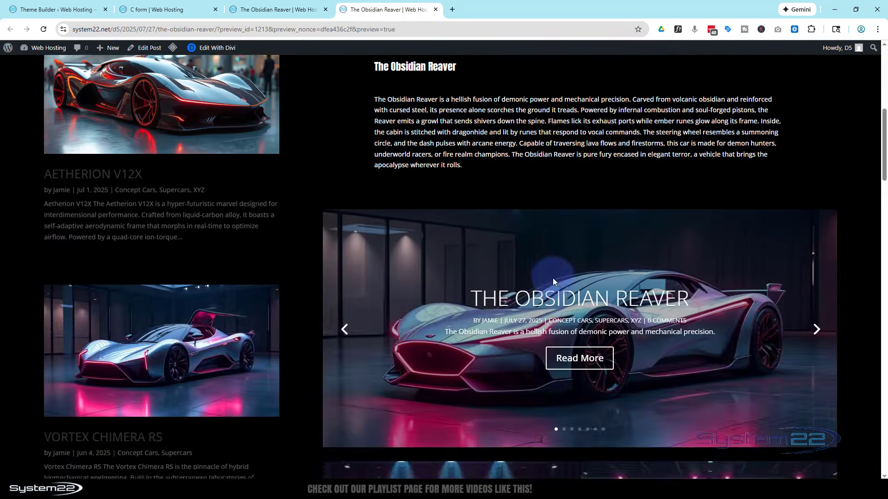
scroll(551, 278, "down", 3)
scroll(551, 276, "up", 8)
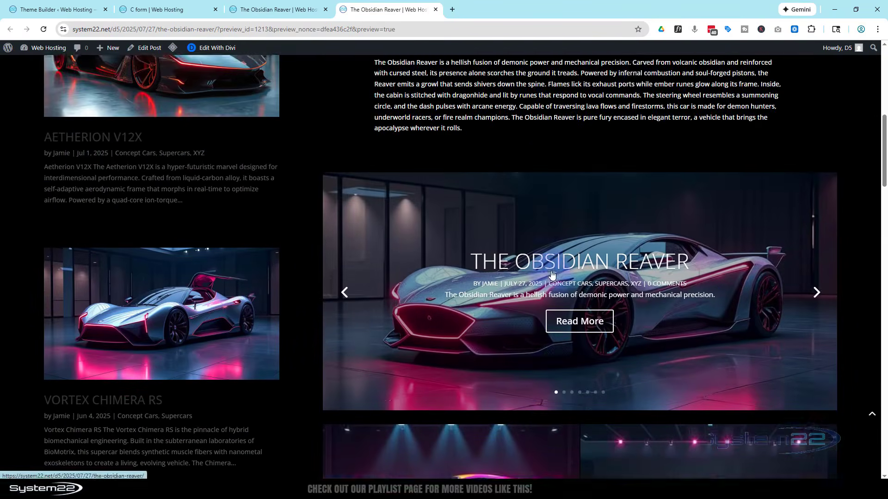
scroll(551, 268, "up", 5)
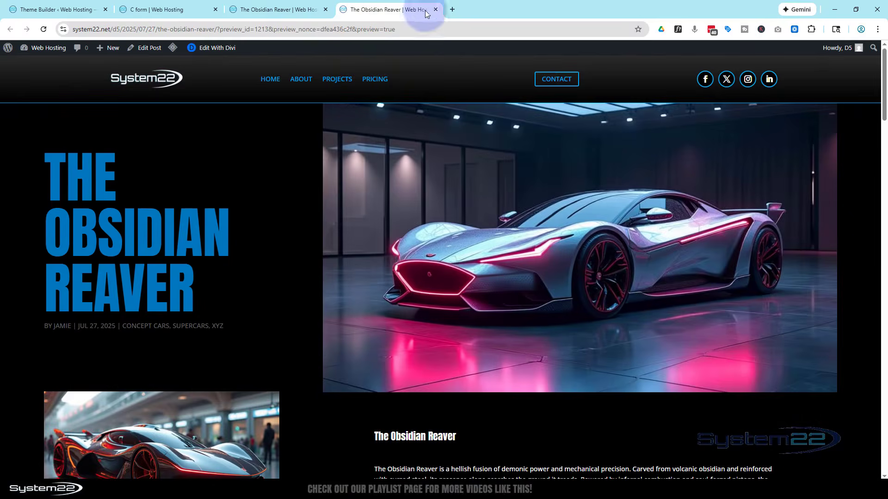
left_click(435, 10)
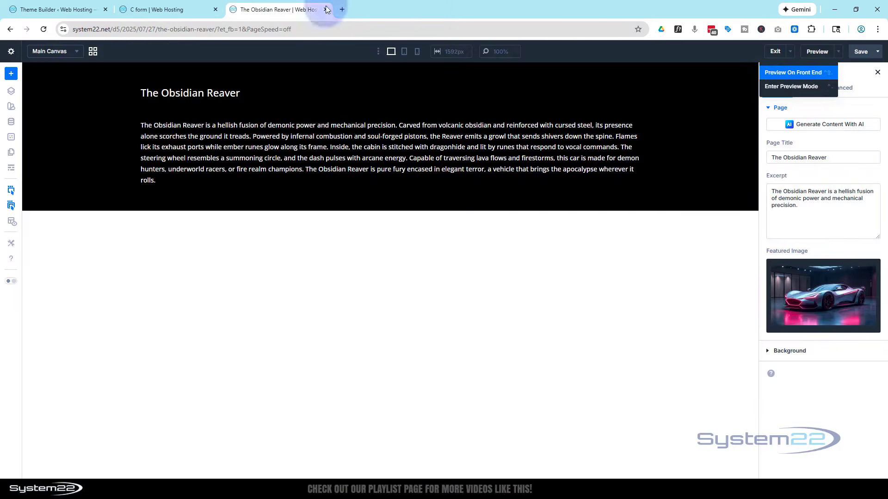
Return to the header in the Theme Builder and enable Loop Element for the blurb, checking the query and order options
left_click(64, 8)
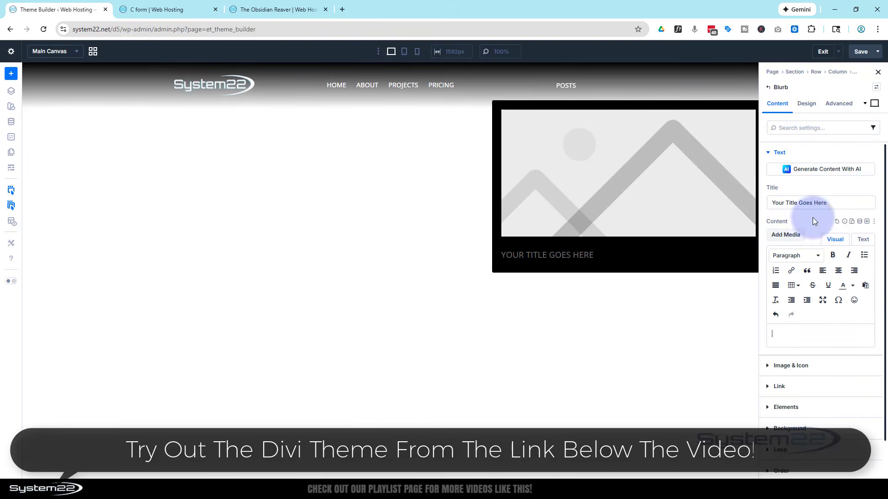
scroll(812, 217, "down", 2)
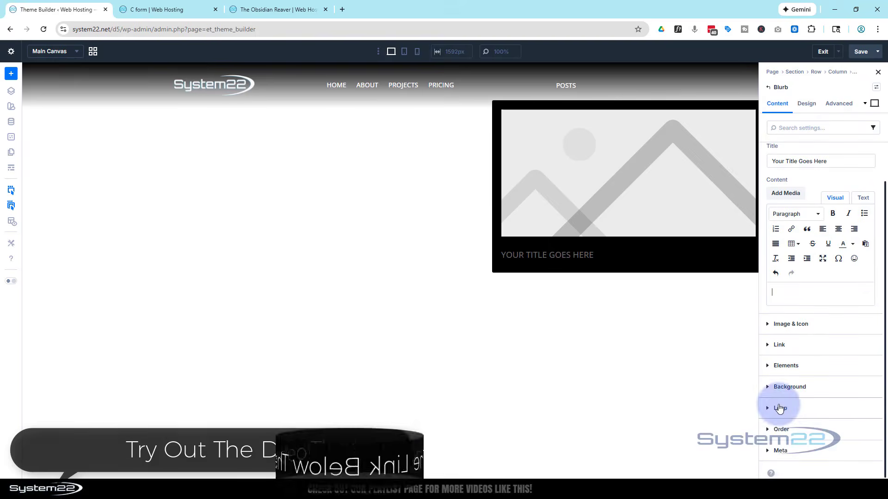
left_click(780, 408)
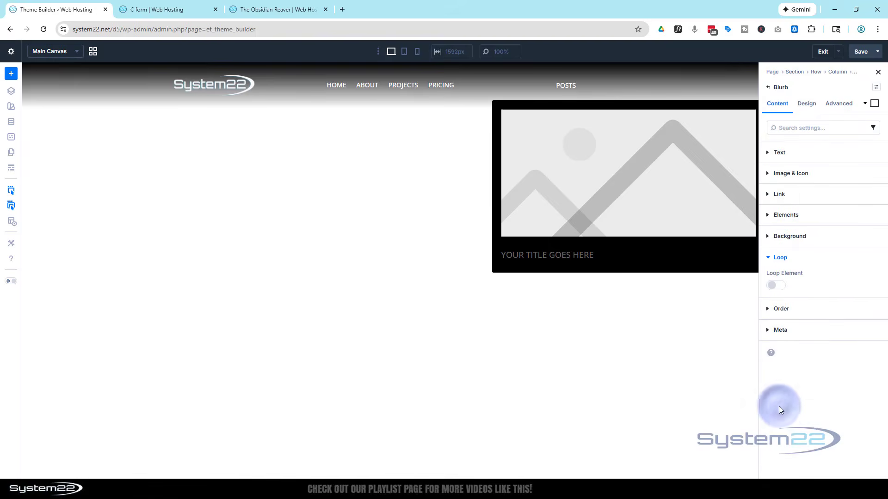
left_click(780, 287)
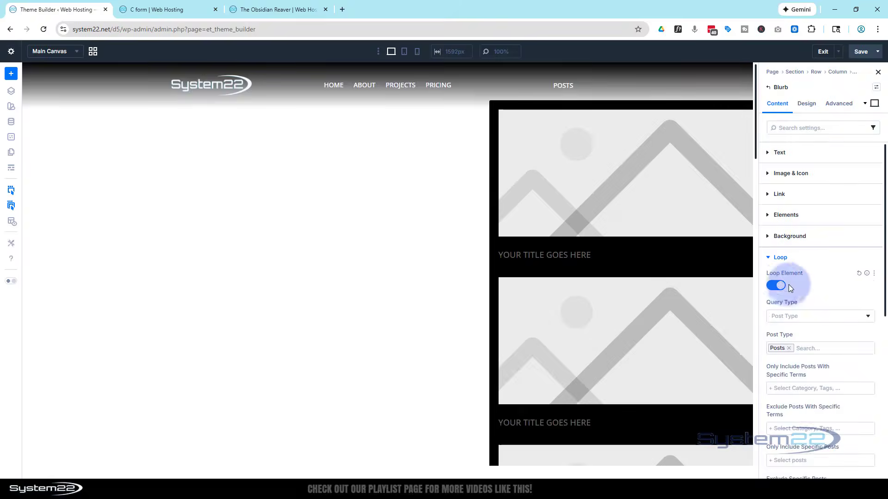
scroll(825, 303, "down", 7)
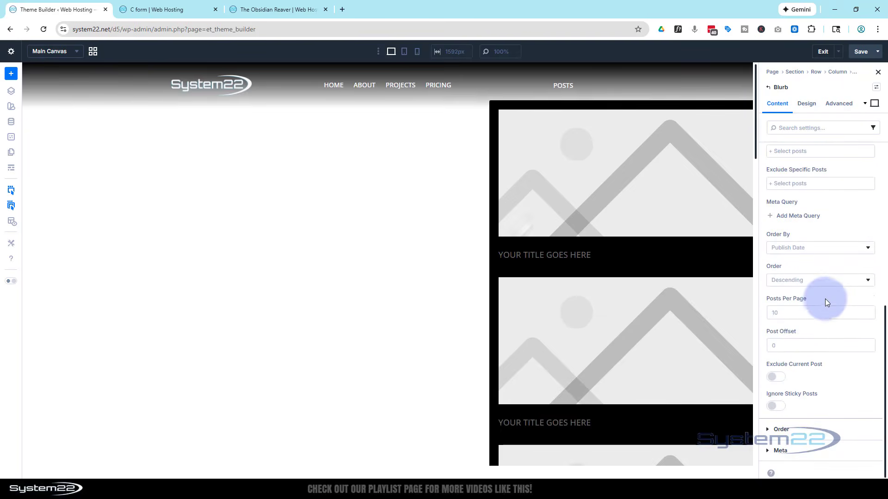
scroll(814, 307, "up", 7)
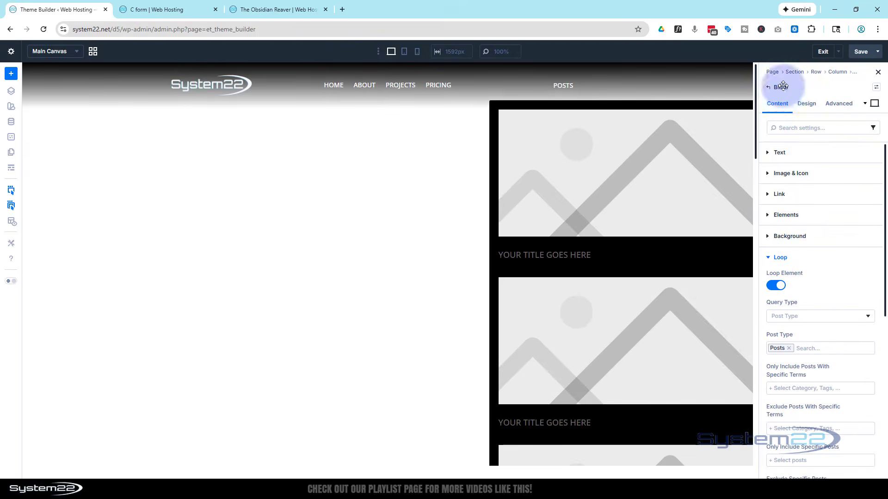
Set the blurb's title to the dynamic Loop Post Title, leaving the before, after and loop position values empty
left_click(772, 153)
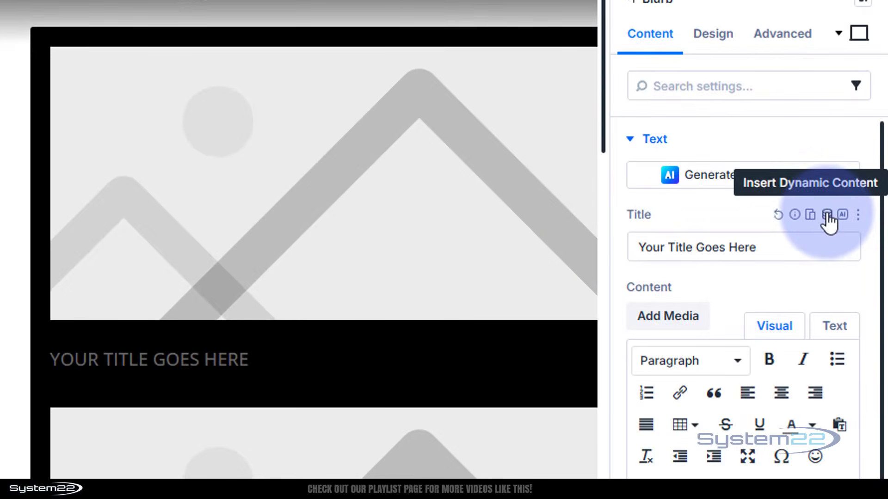
left_click(827, 215)
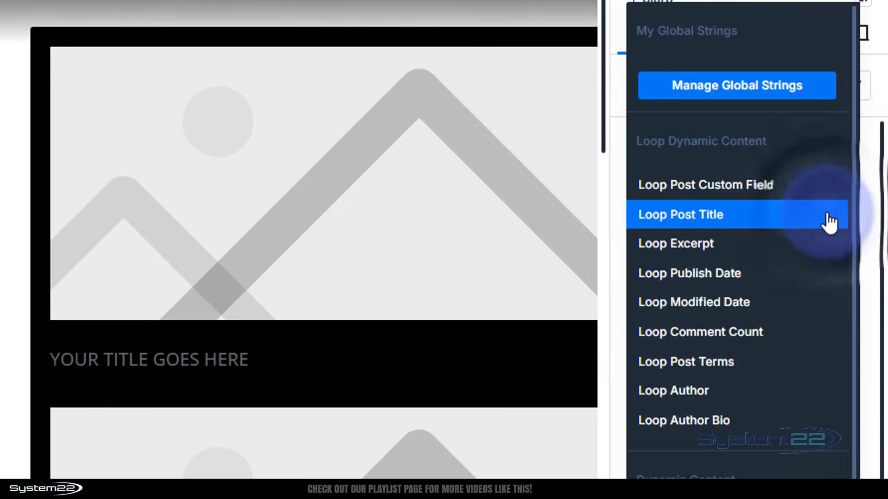
left_click(703, 216)
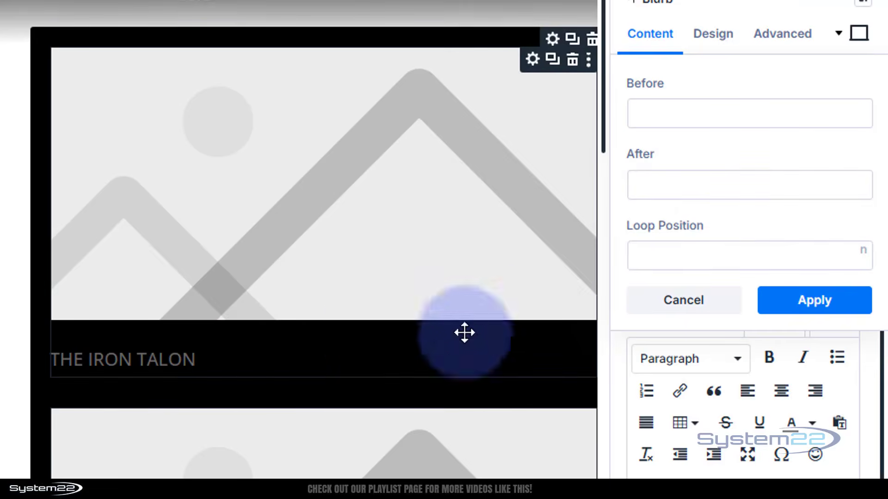
left_click(658, 113)
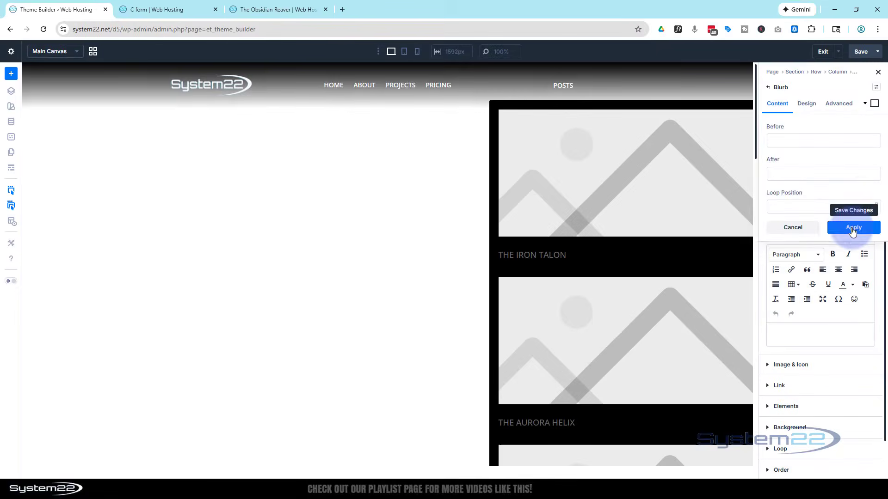
left_click(850, 234)
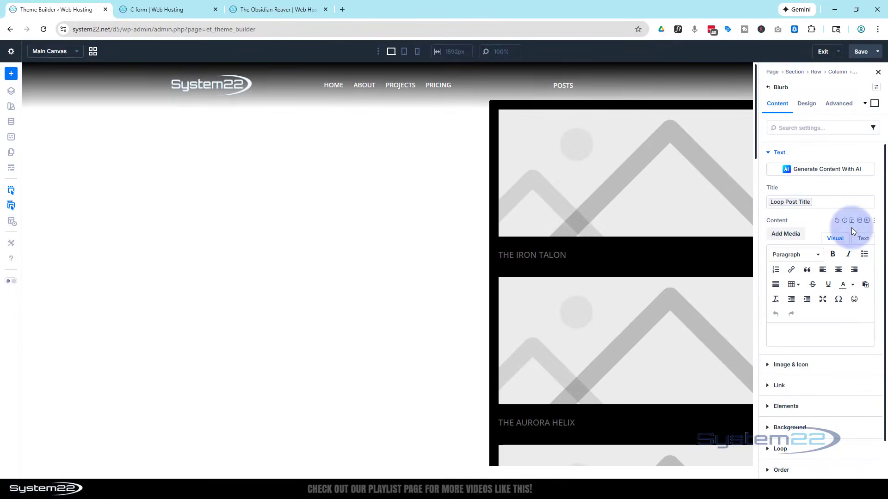
Set the blurb's image to the dynamic Loop Featured Image with the Medium (300×300) thumbnail size
left_click(799, 365)
mouse_move(808, 252)
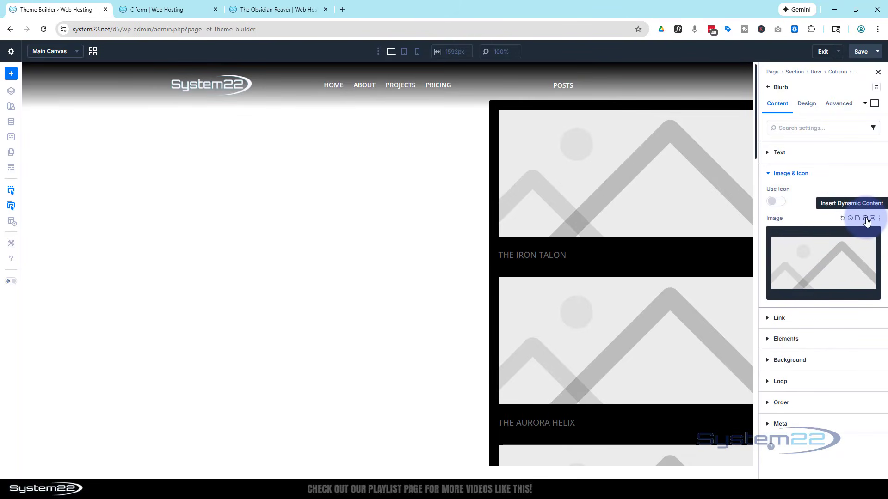
left_click(866, 219)
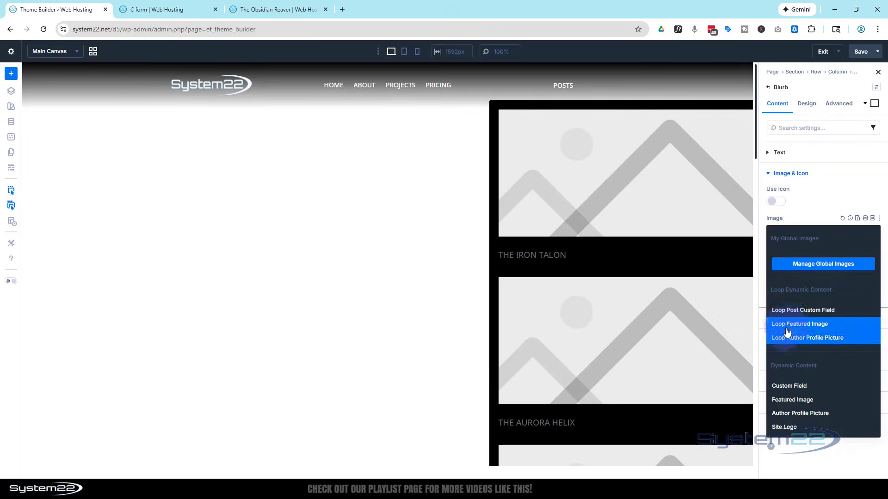
left_click(789, 324)
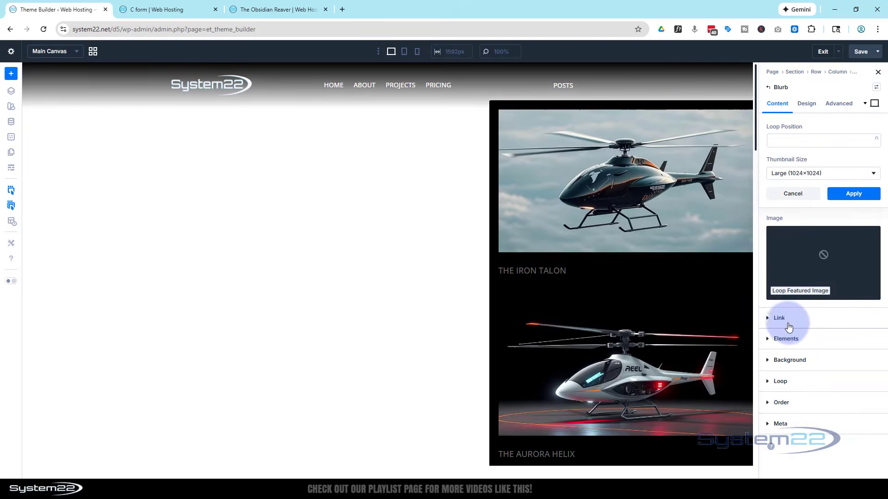
left_click(827, 174)
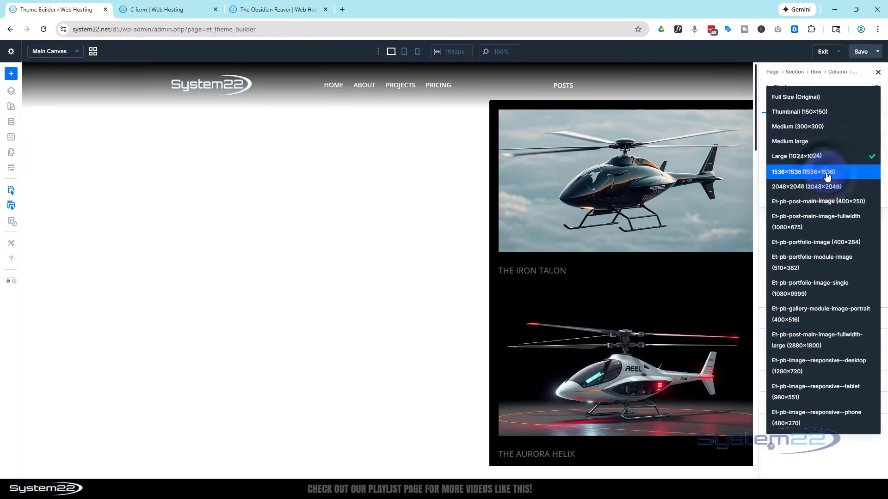
left_click(806, 126)
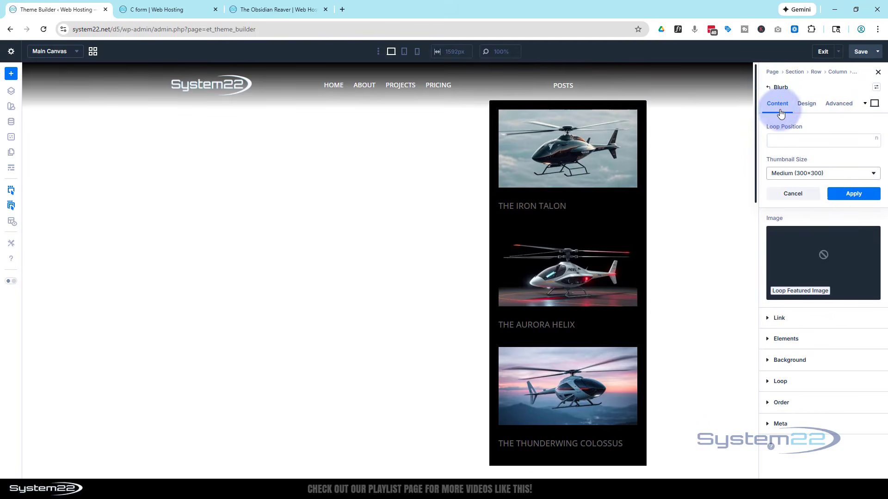
Restrict the blurb's post loop to include only posts from the Supercars category
left_click(802, 382)
scroll(811, 234, "down", 4)
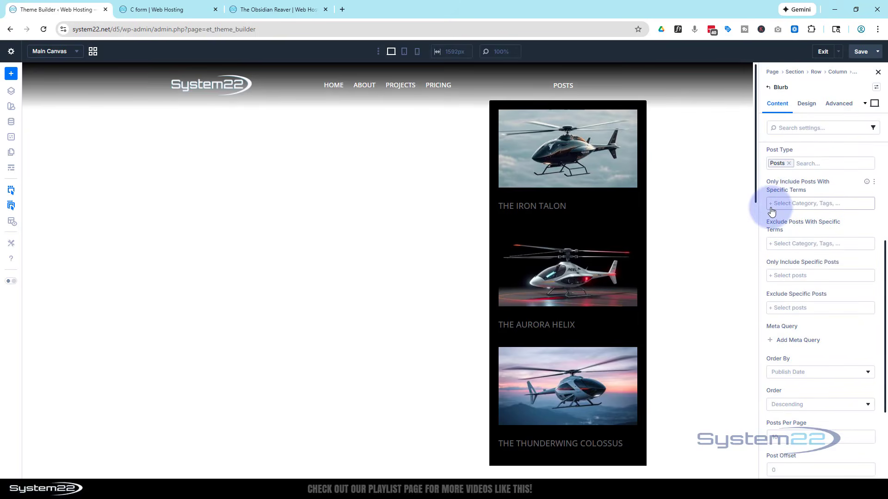
left_click(810, 203)
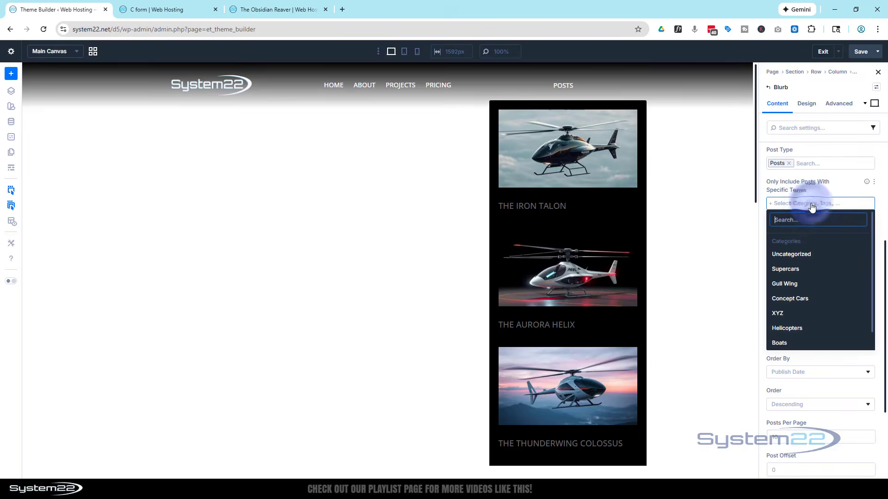
left_click(796, 269)
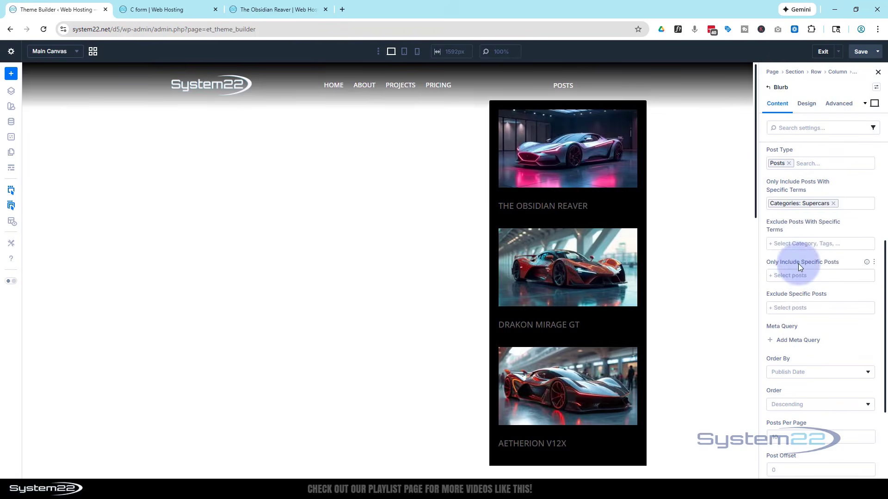
Set the blurb loop's posts per page to 9
scroll(806, 265, "down", 2)
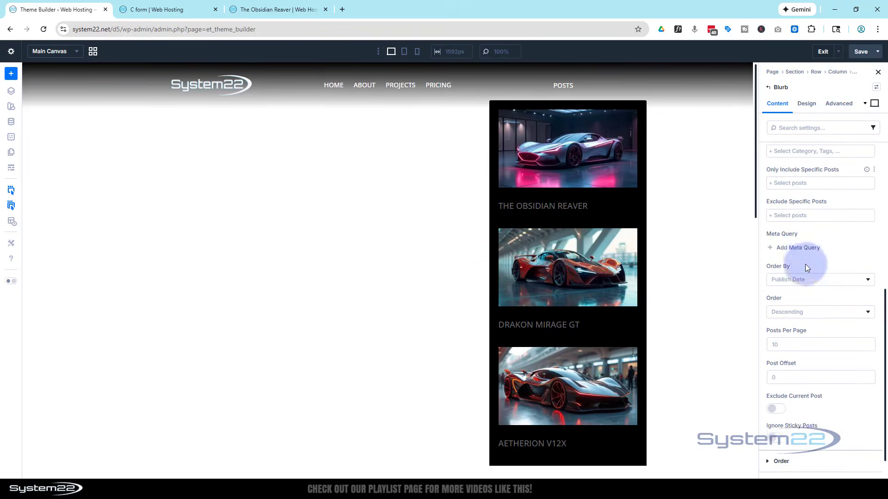
scroll(806, 266, "down", 1)
left_click(798, 308)
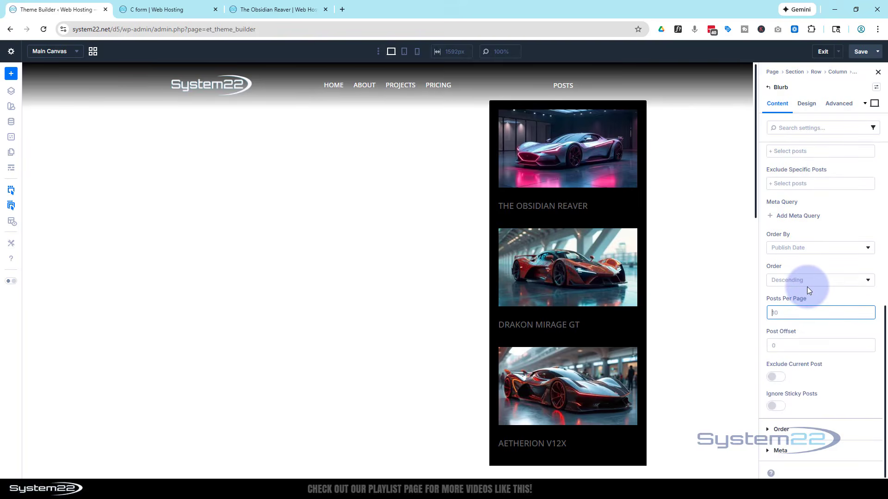
type("9")
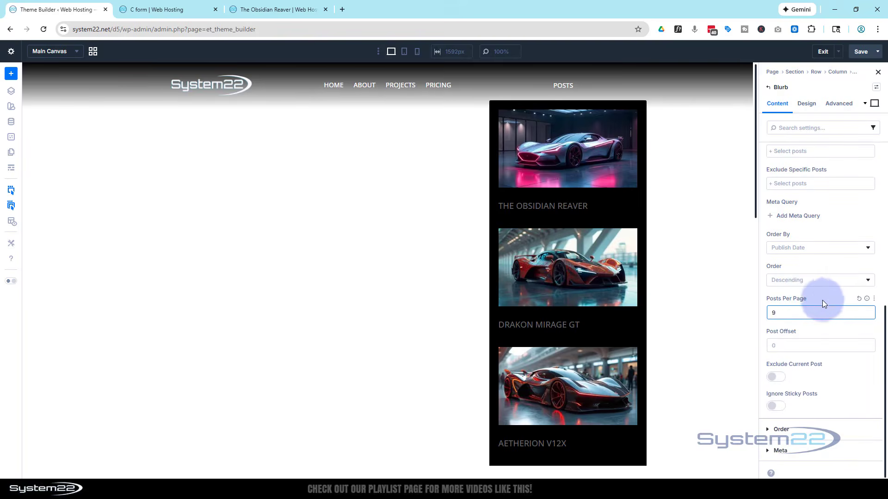
left_click(825, 299)
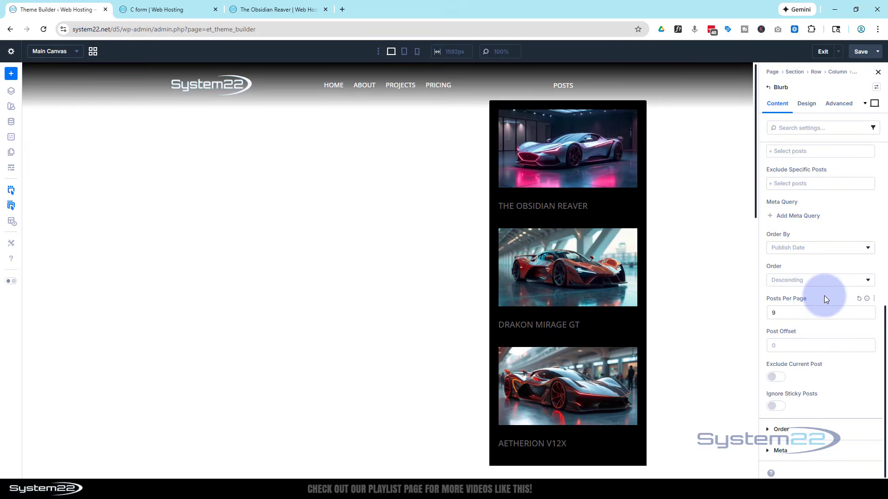
left_click(781, 315)
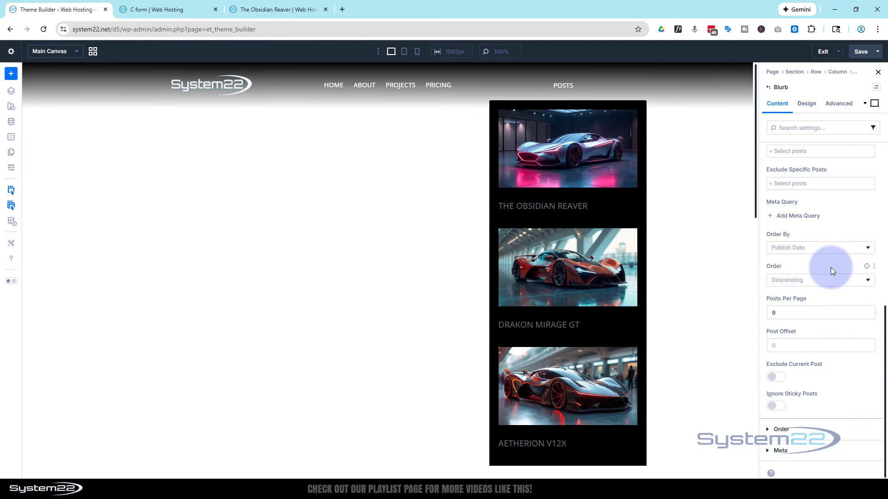
Set the blurb's title text color to white (FFFFFF)
scroll(833, 324, "up", 3)
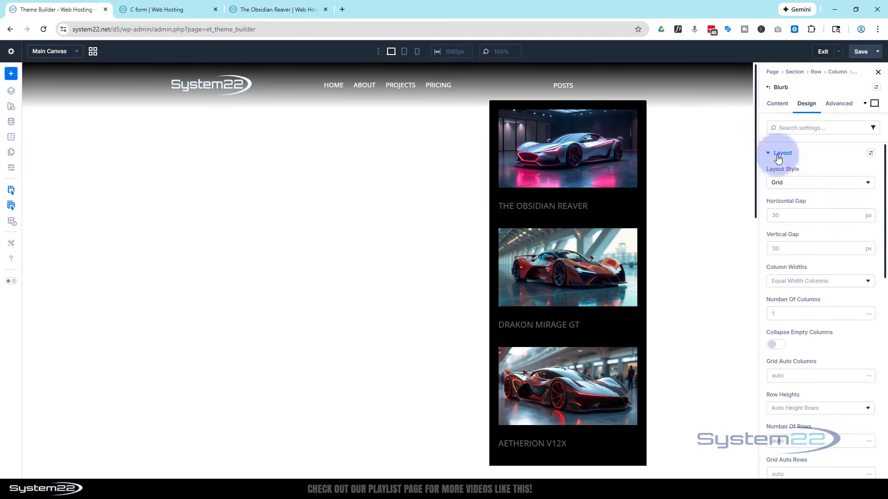
left_click(769, 154)
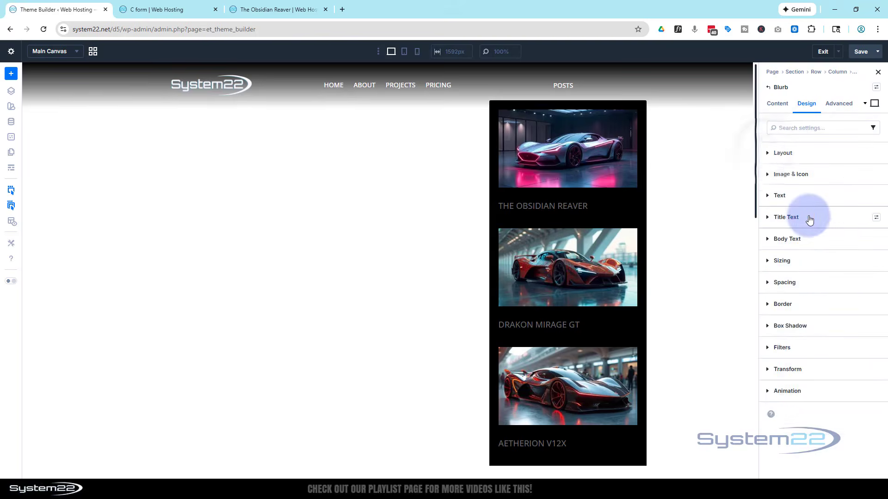
left_click(812, 215)
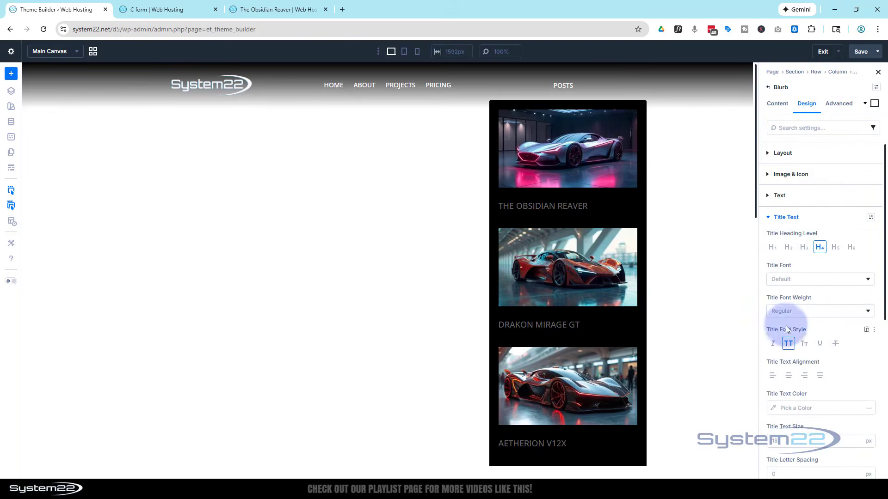
left_click(774, 409)
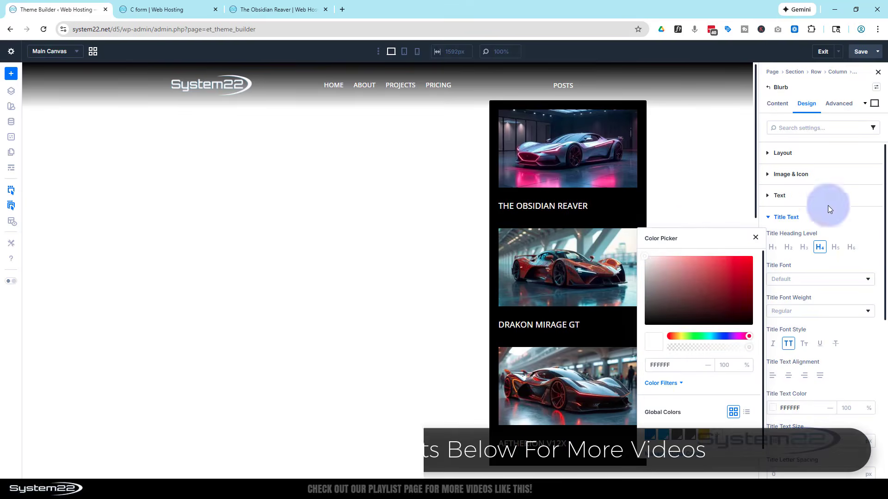
left_click(828, 218)
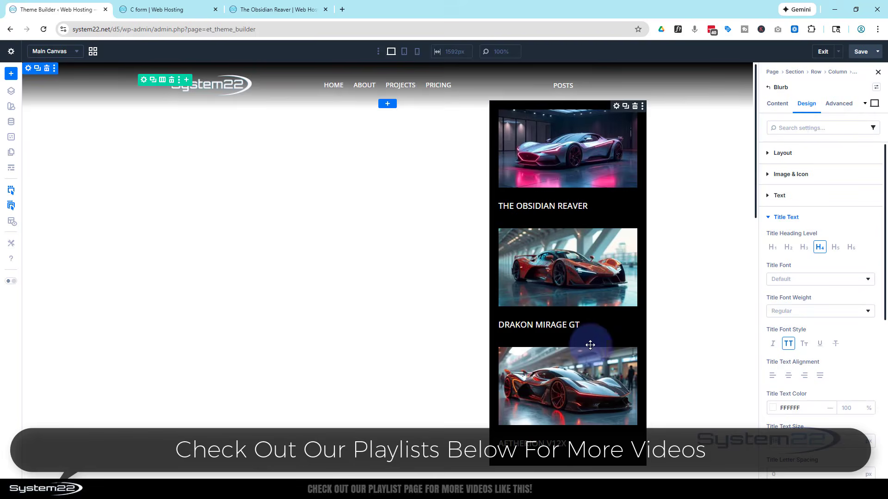
Set the blurb's module link URL to the dynamic Loop Link, keeping Post Title as the link text
left_click(776, 106)
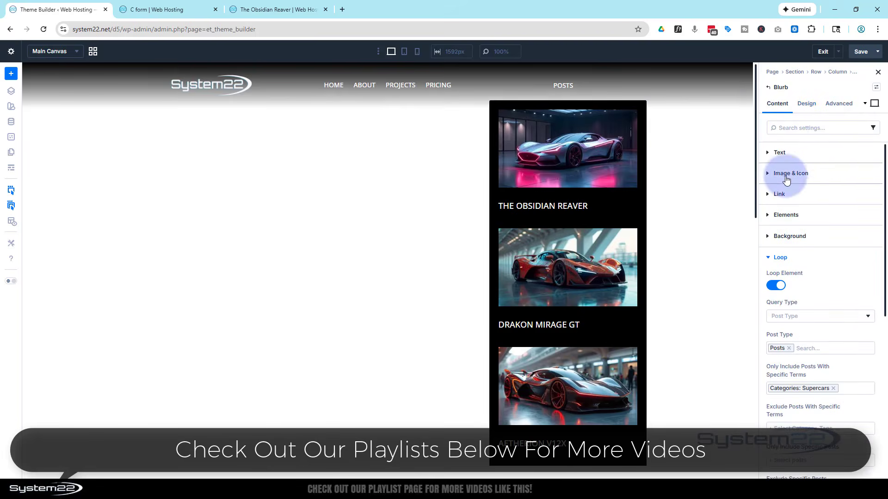
left_click(775, 194)
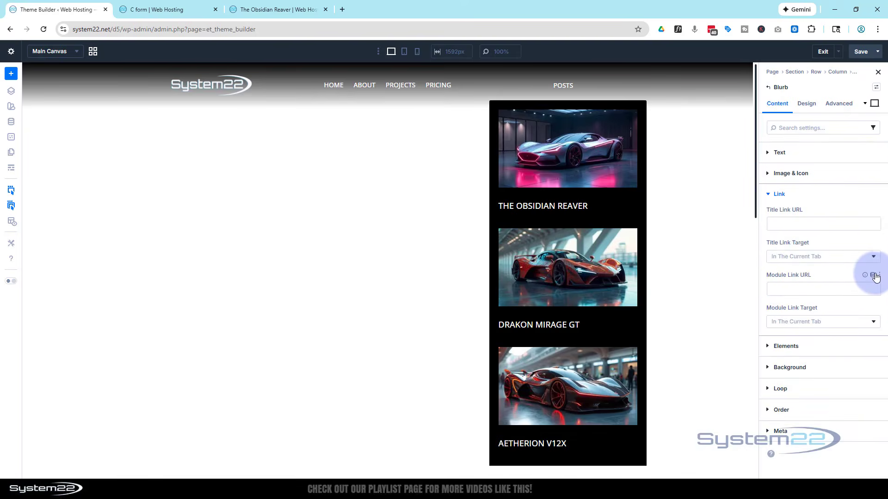
left_click(873, 276)
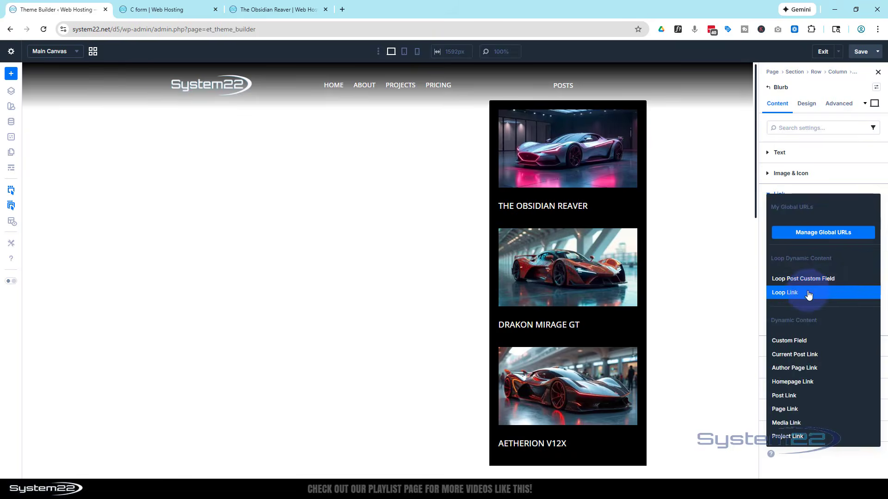
left_click(808, 293)
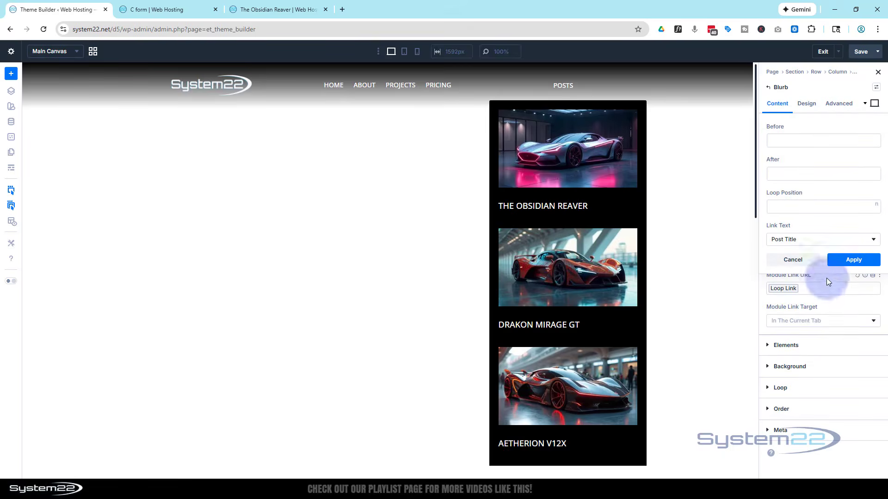
left_click(851, 267)
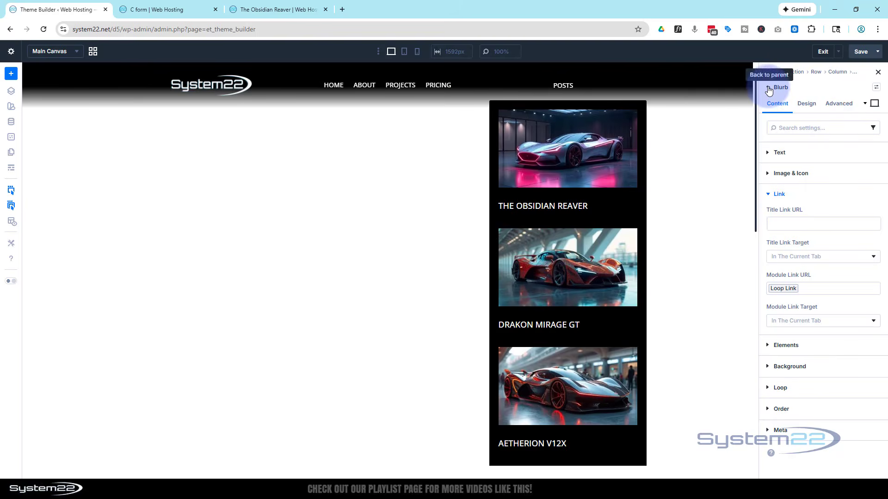
Go up to the parent dropdown and change its layout style to Grid with 3 columns
left_click(768, 88)
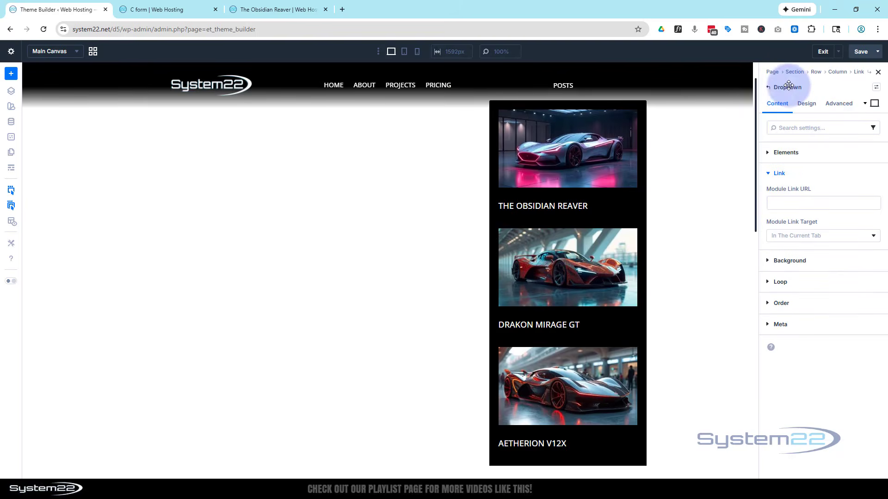
left_click(807, 104)
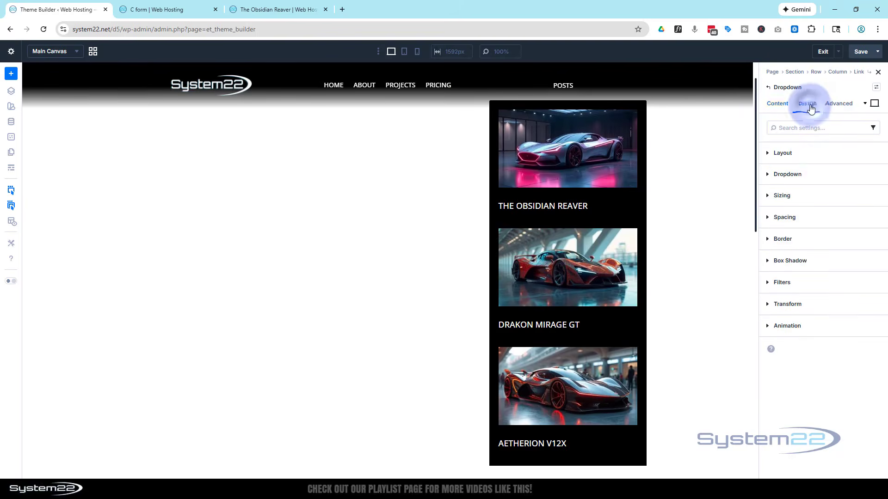
left_click(810, 153)
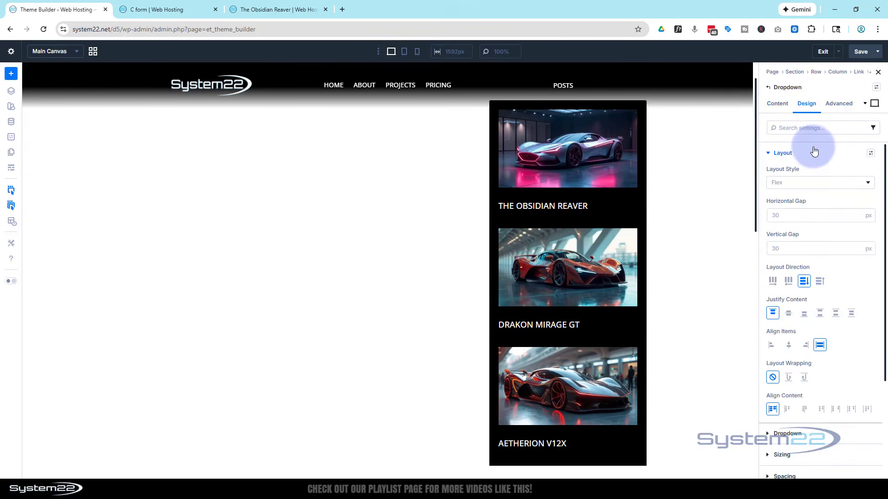
left_click(818, 184)
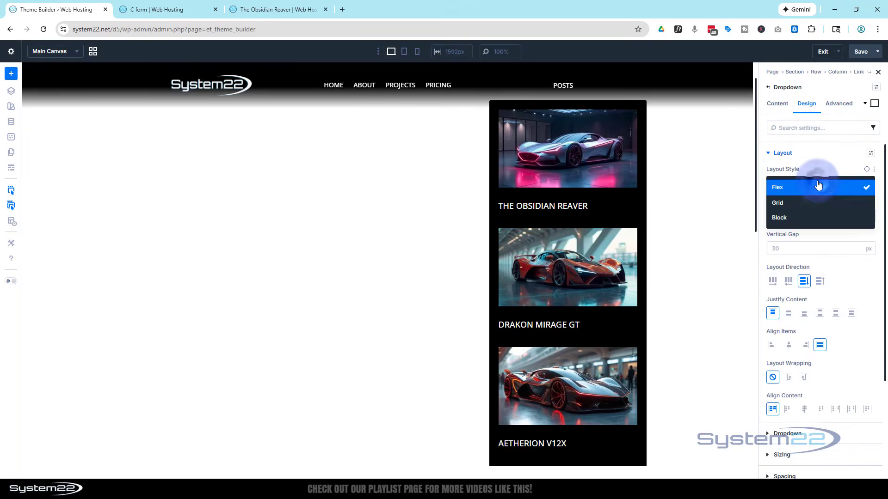
left_click(811, 202)
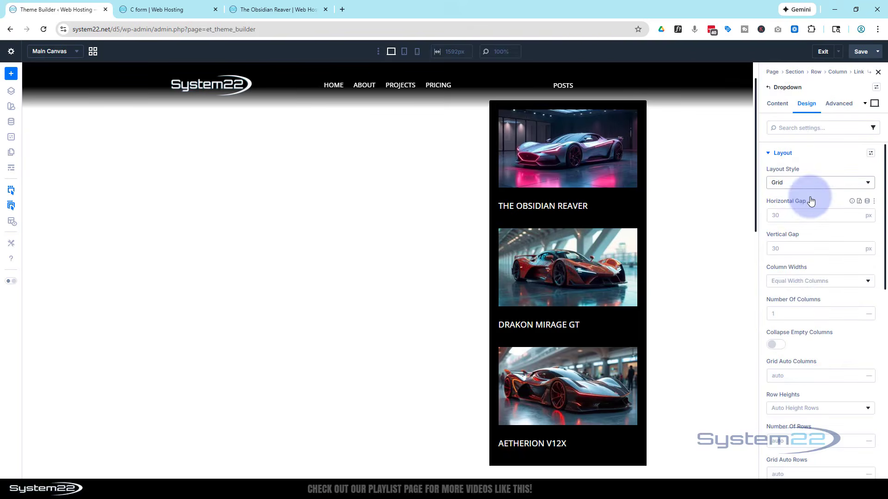
left_click(857, 312)
left_click(857, 312)
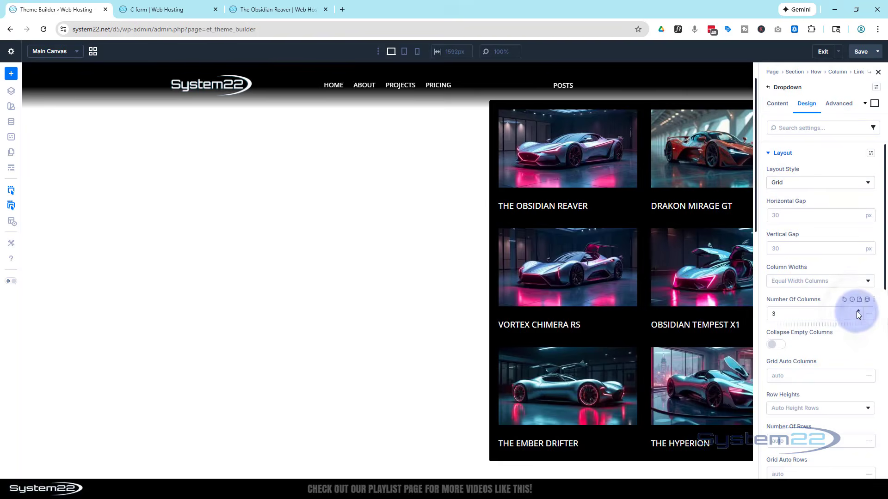
left_click(840, 134)
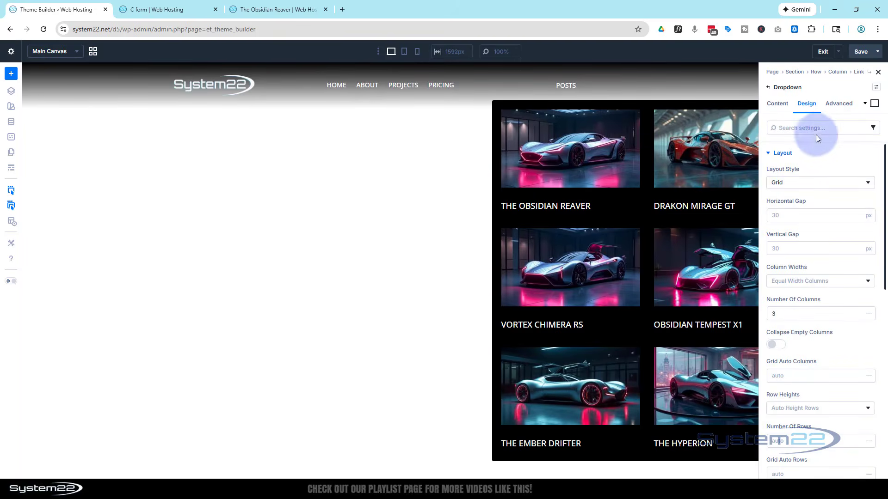
Set the dropdown's alignment relative to the POSTS link to End
left_click(769, 155)
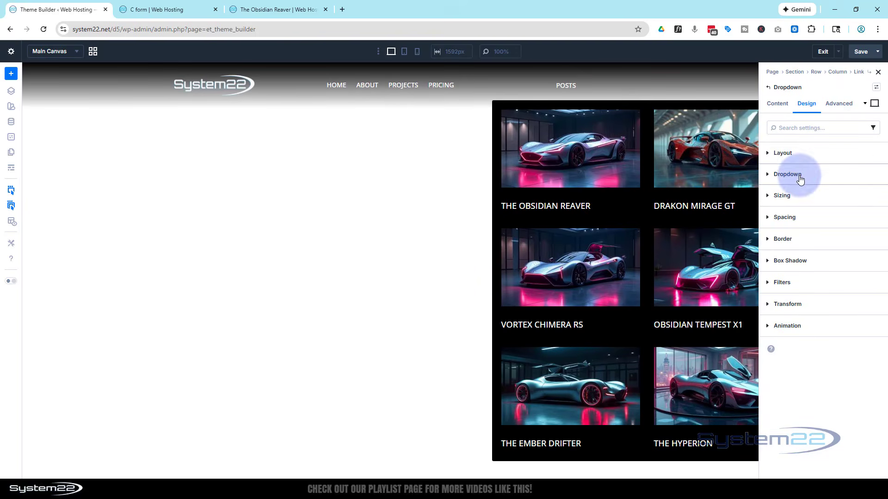
left_click(800, 178)
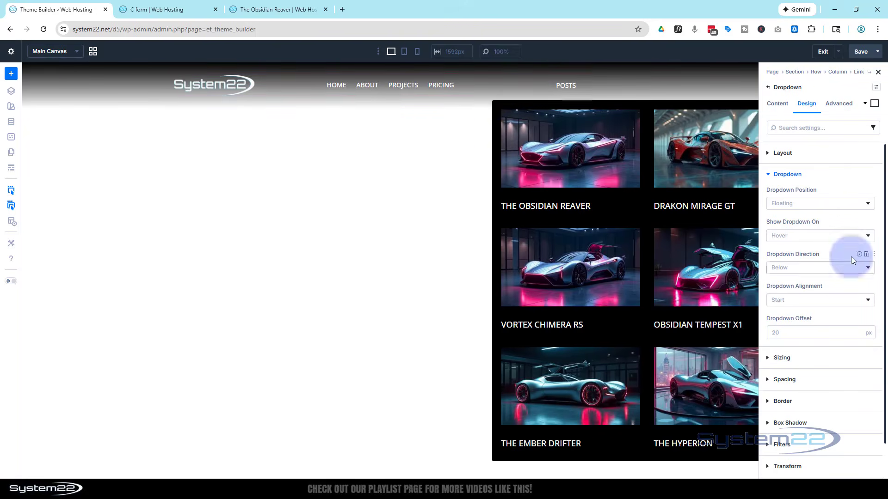
left_click(826, 304)
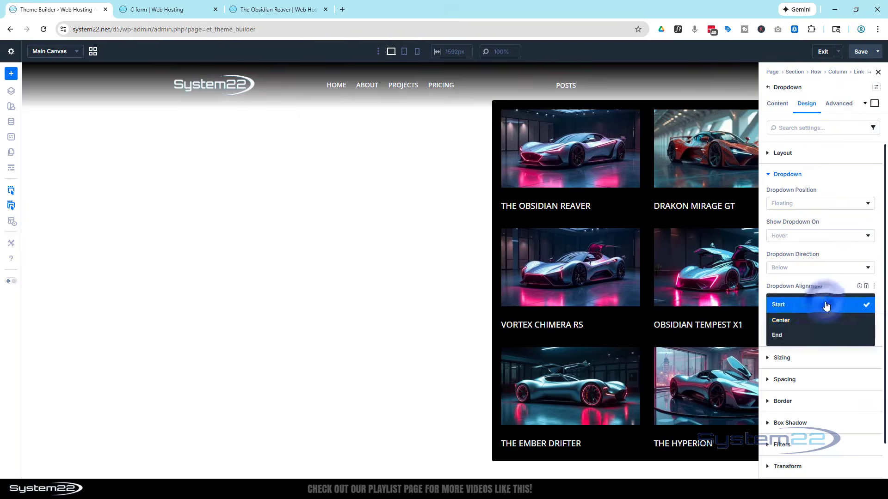
left_click(824, 336)
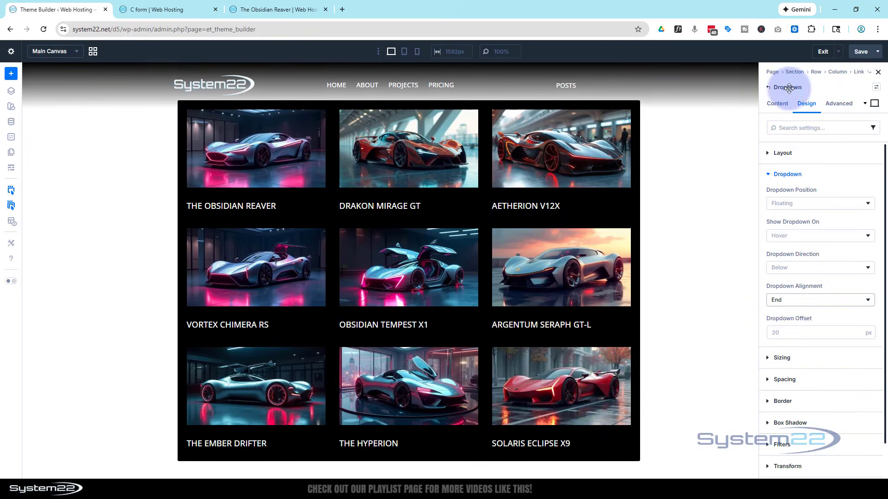
Set the dropdown's vertical overflow to Scroll in its visibility settings
left_click(845, 104)
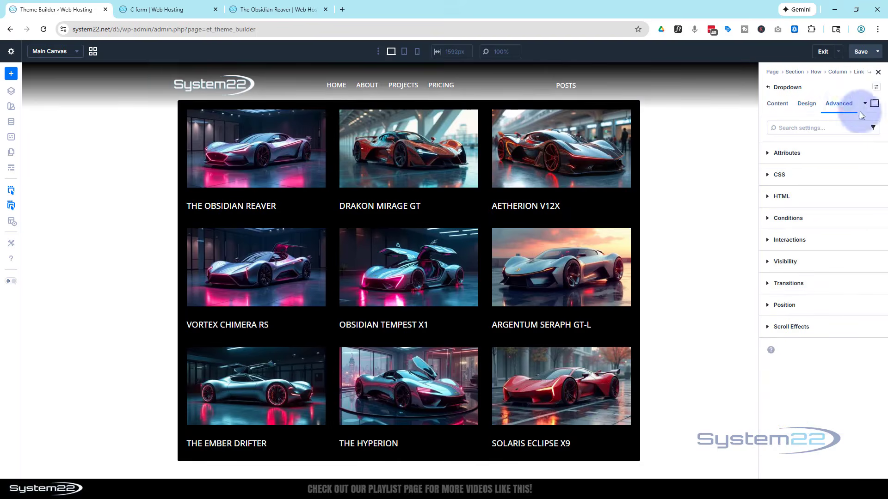
left_click(812, 261)
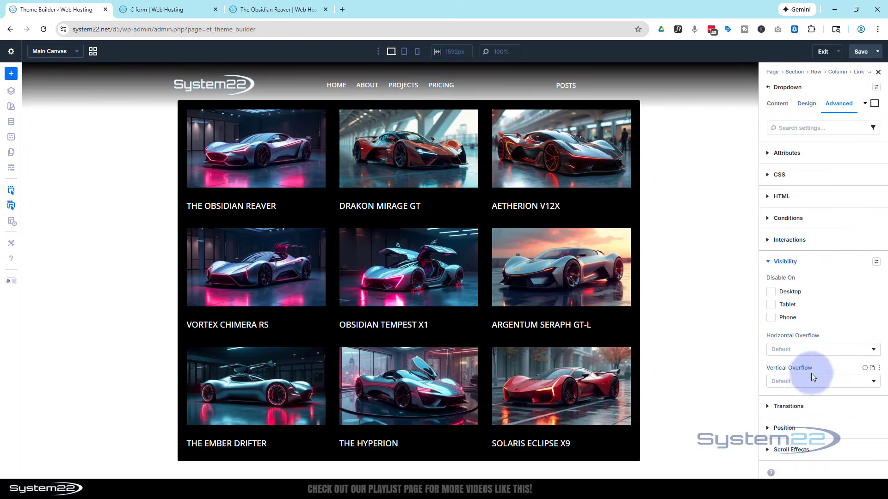
left_click(825, 381)
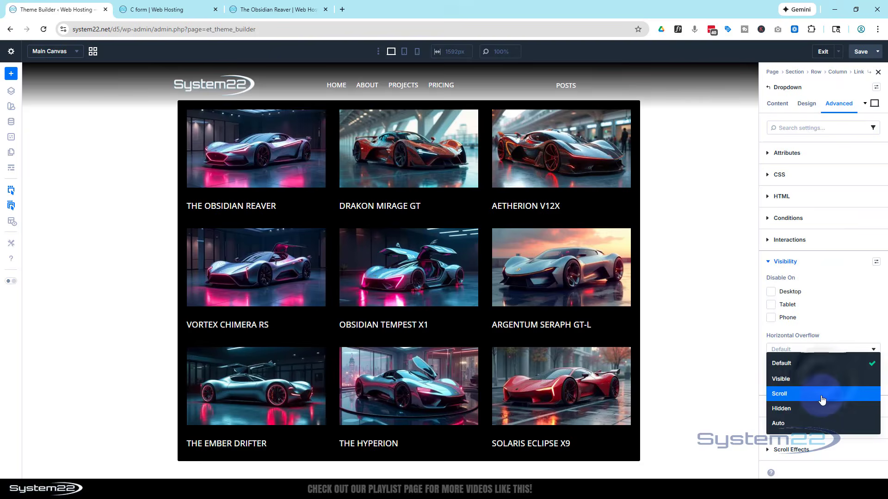
left_click(823, 394)
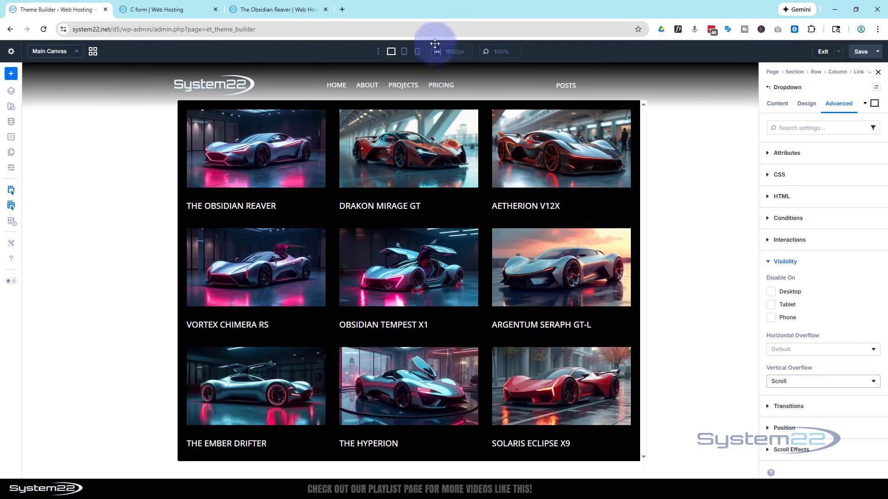
Check the tablet layout and set the dropdown's alignment to Center for the phone view
left_click(405, 52)
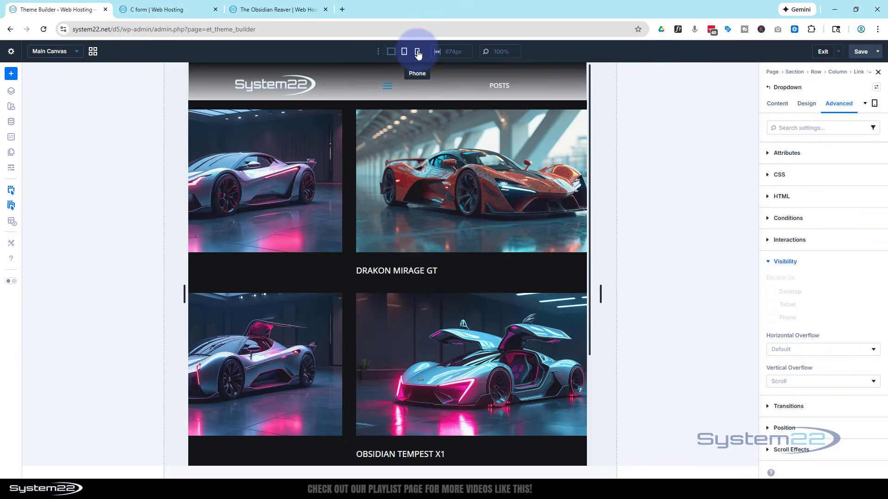
left_click(418, 52)
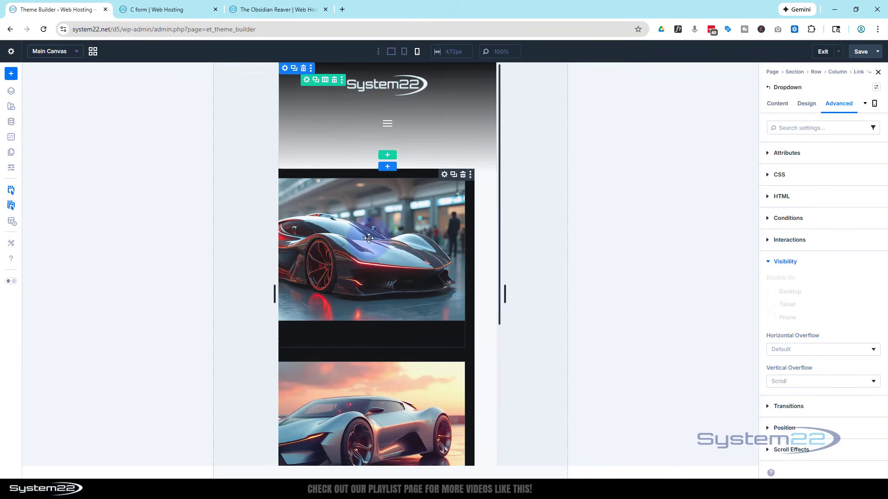
left_click(812, 107)
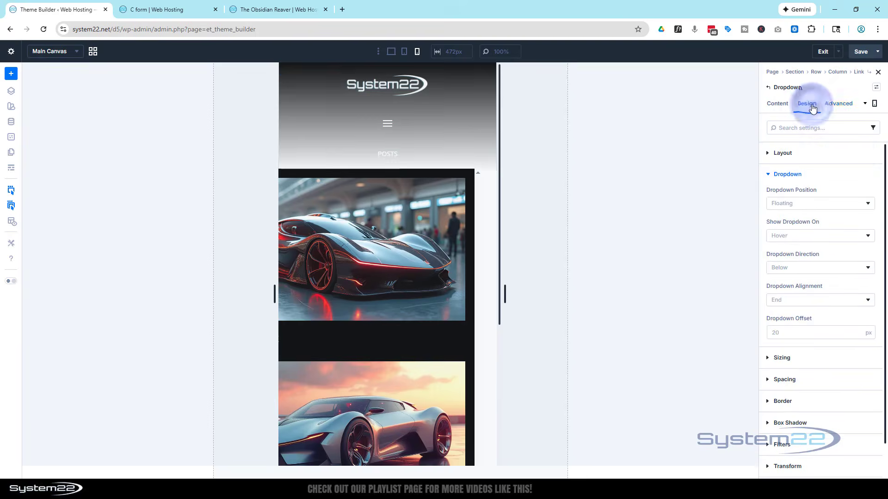
left_click(792, 300)
left_click(801, 321)
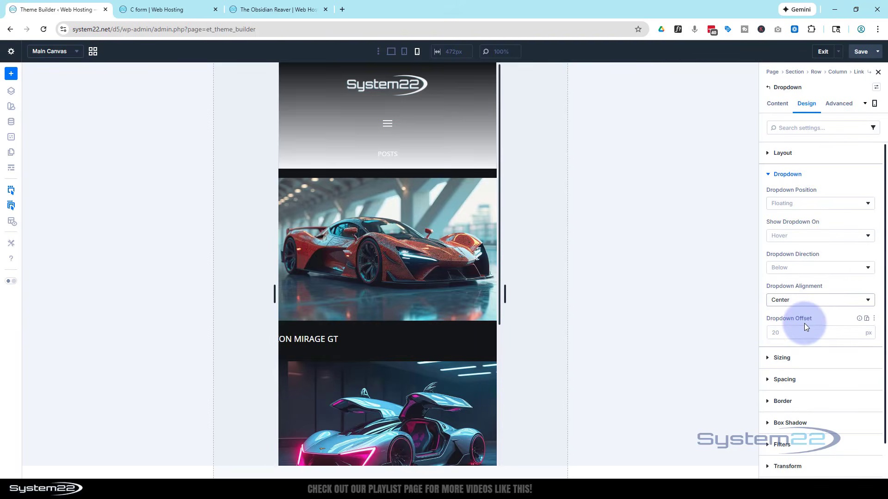
Save the header layout, exit the builder and save the Theme Builder changes
left_click(860, 52)
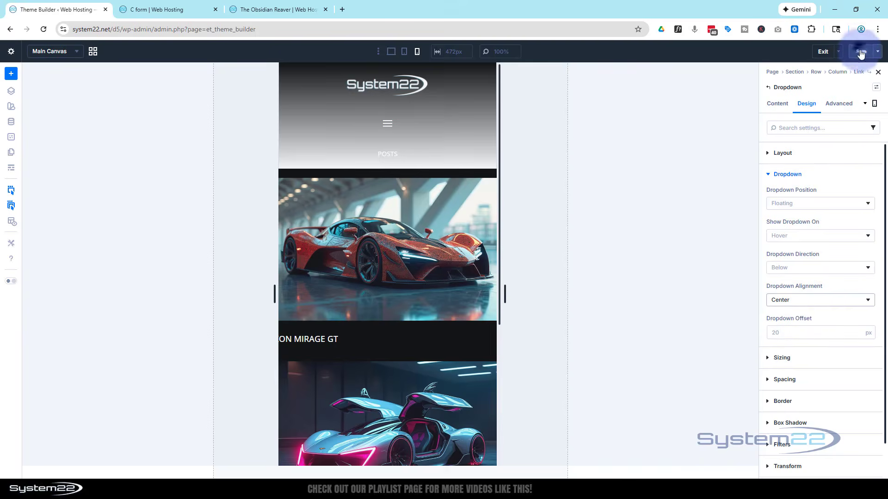
left_click(861, 53)
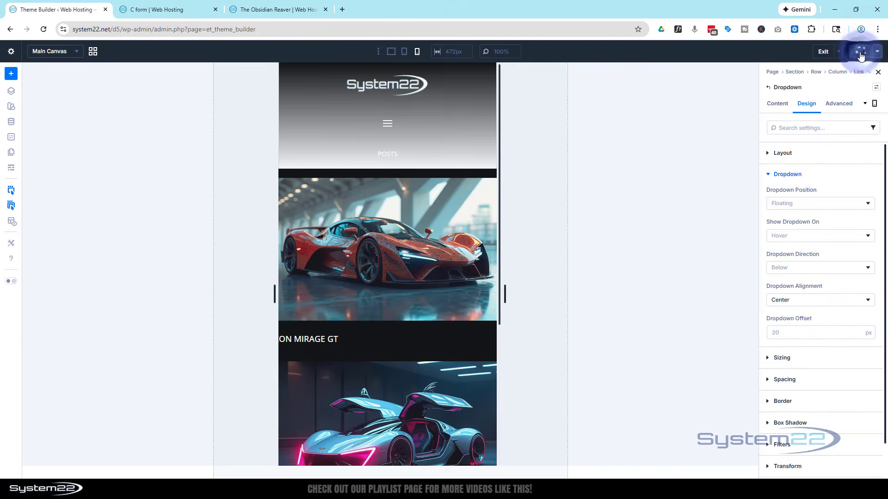
left_click(823, 53)
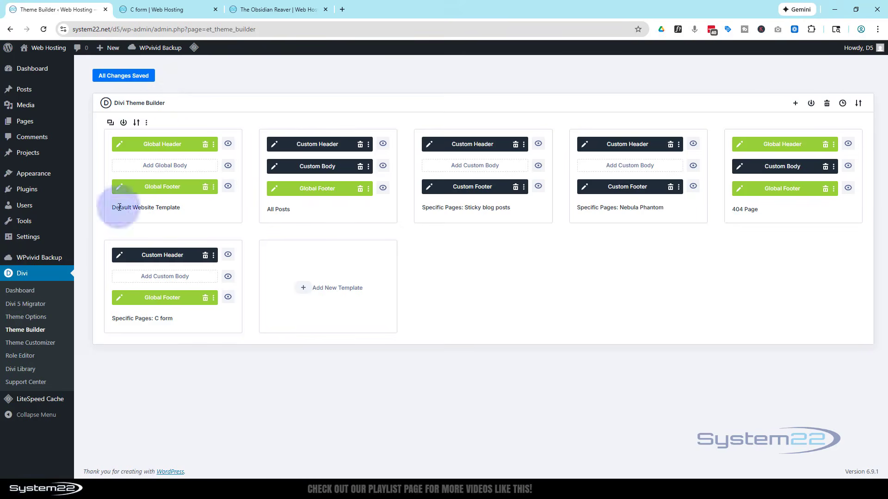
left_click(122, 76)
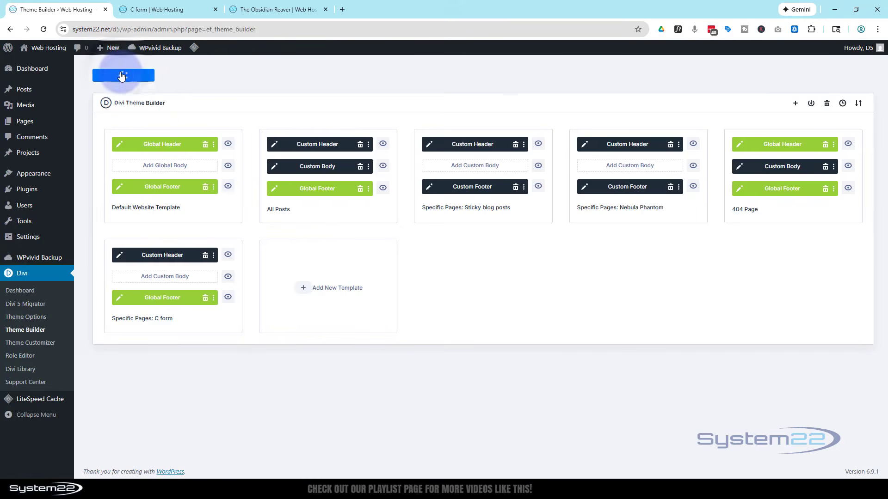
Reload the live C form page, test the POSTS dropdown's Drakon Mirage GT link, and return to the page
left_click(185, 7)
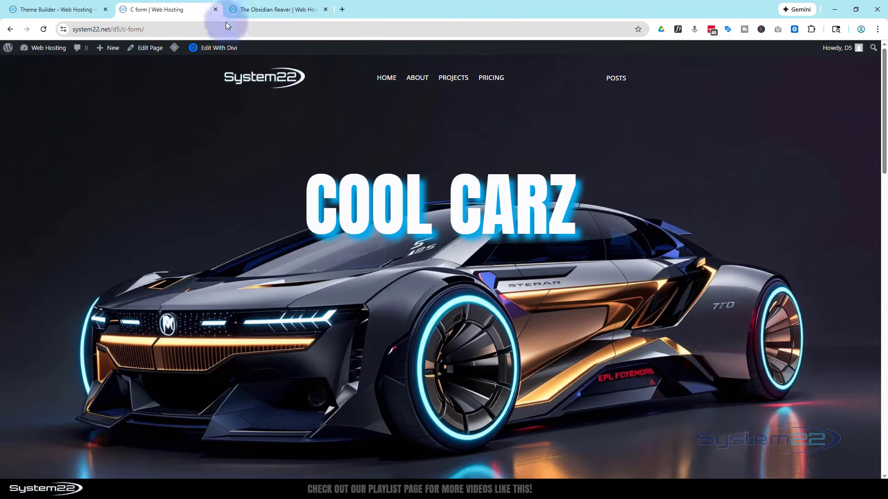
left_click(42, 30)
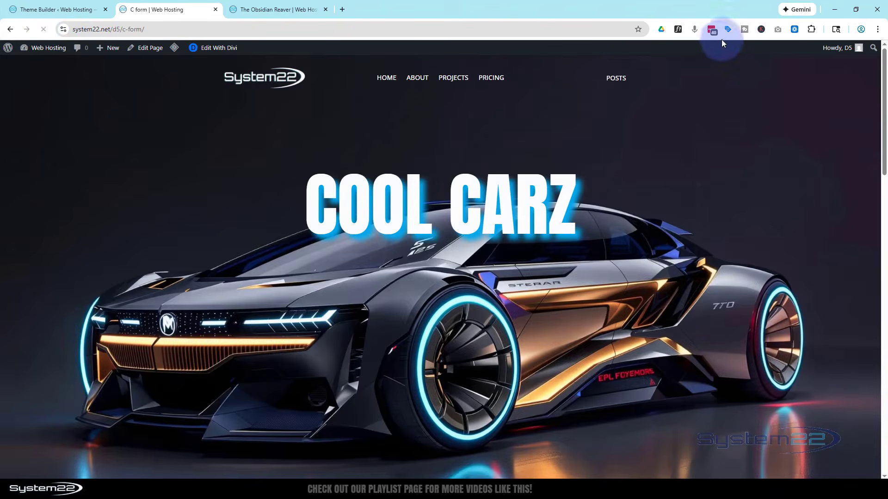
mouse_move(621, 79)
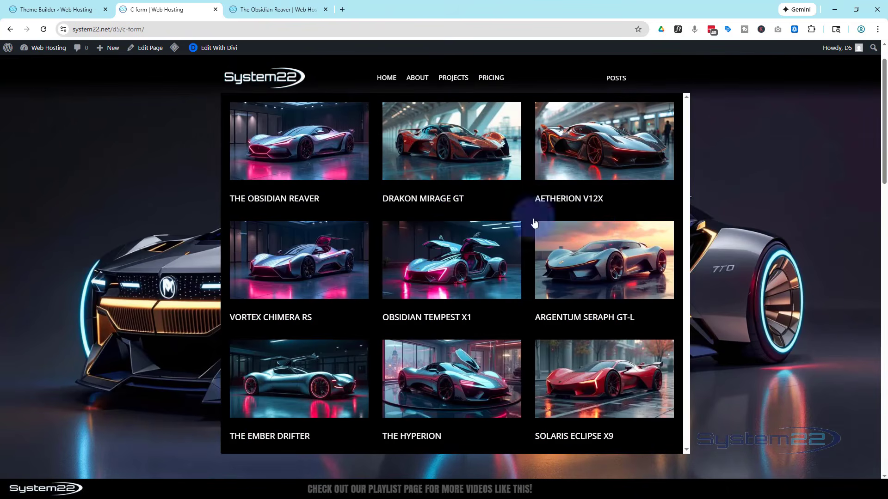
left_click(432, 171)
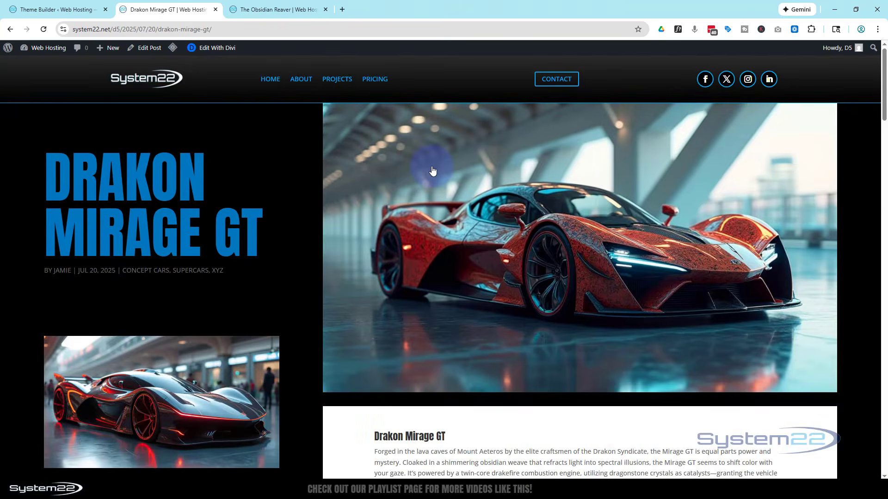
left_click(10, 30)
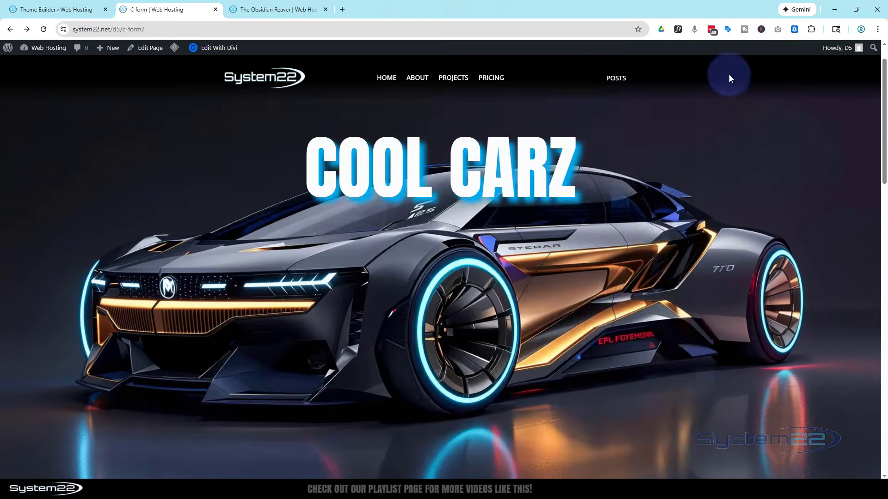
Preview the POSTS dropdown on the live page in iPad Air and iPhone 12 Pro device emulation
key("ctrl+shift+i")
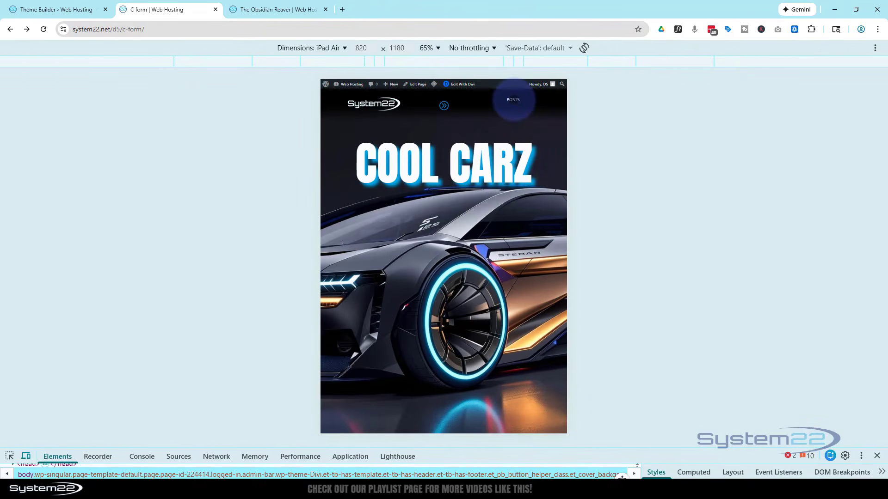
left_click(513, 99)
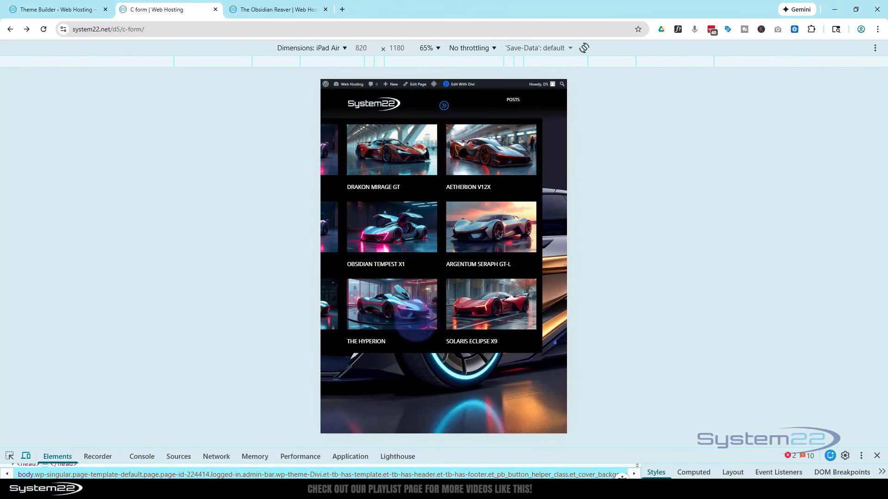
left_click(317, 48)
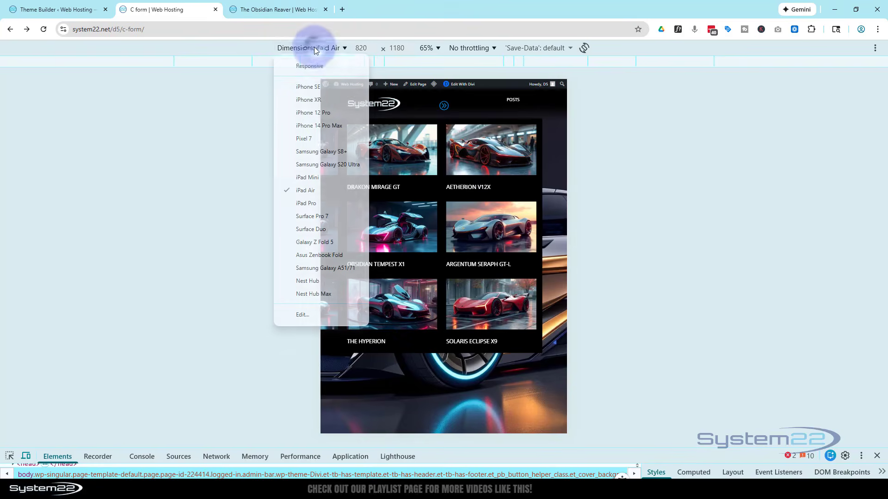
left_click(313, 112)
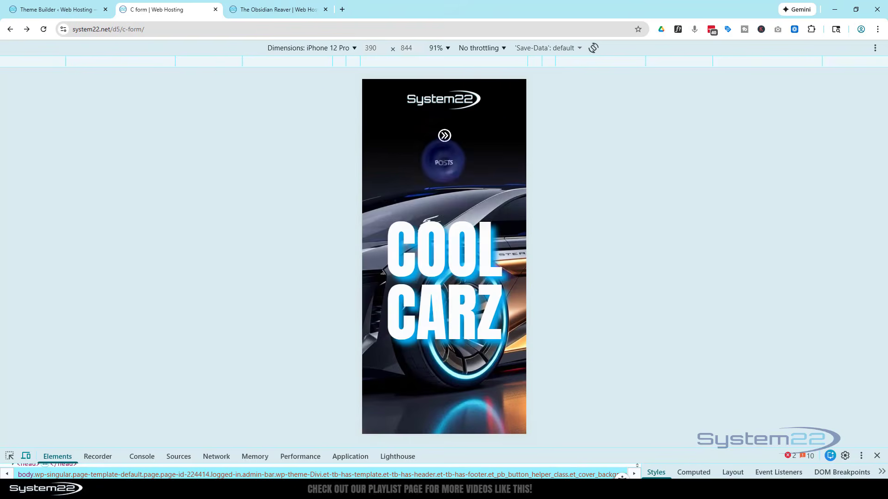
left_click(445, 162)
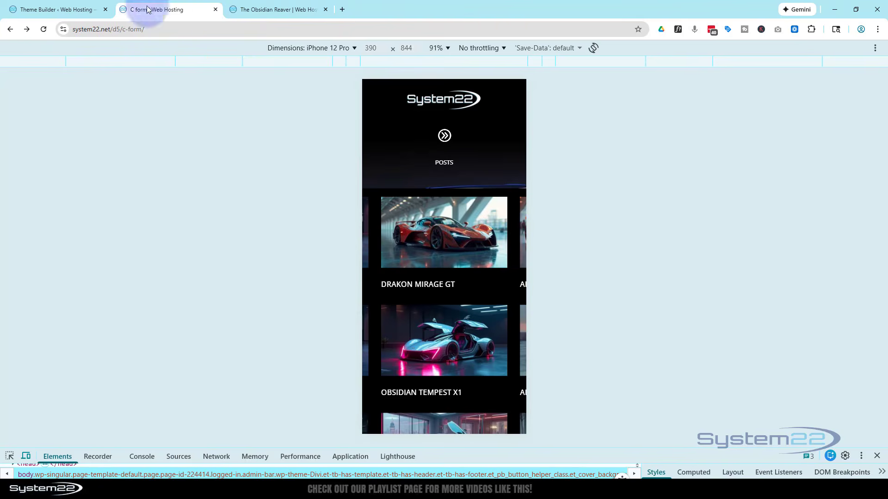
Reopen the C form template's custom header in the Theme Builder and open the POSTS dropdown's layout settings
left_click(73, 10)
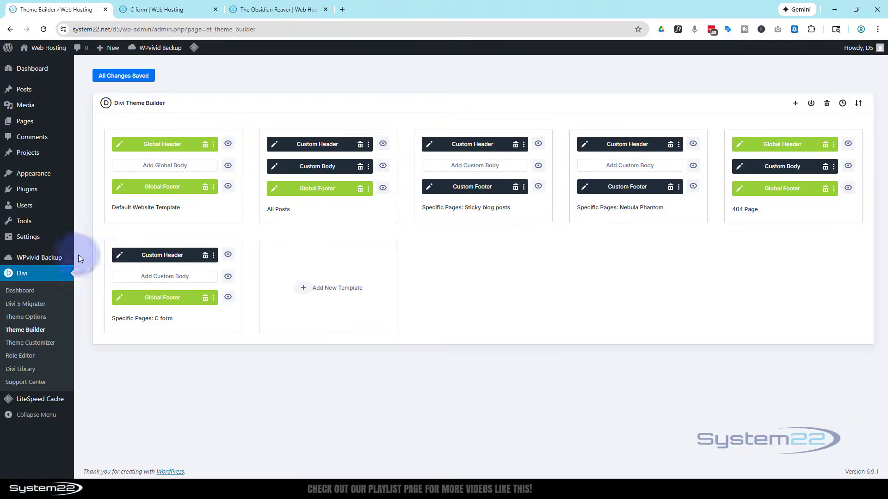
left_click(118, 256)
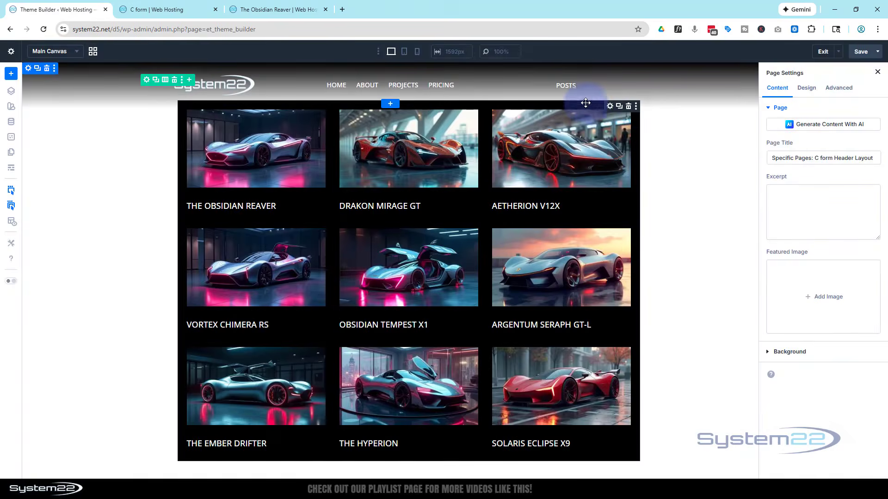
left_click(586, 103)
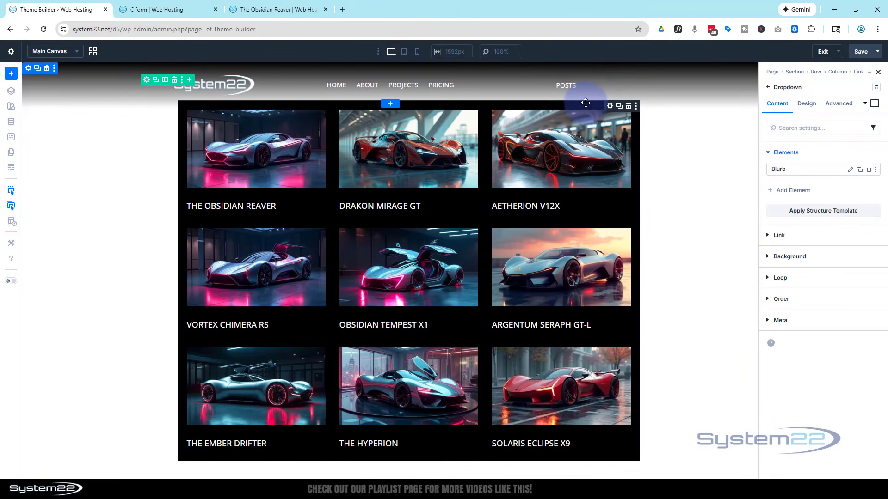
left_click(807, 103)
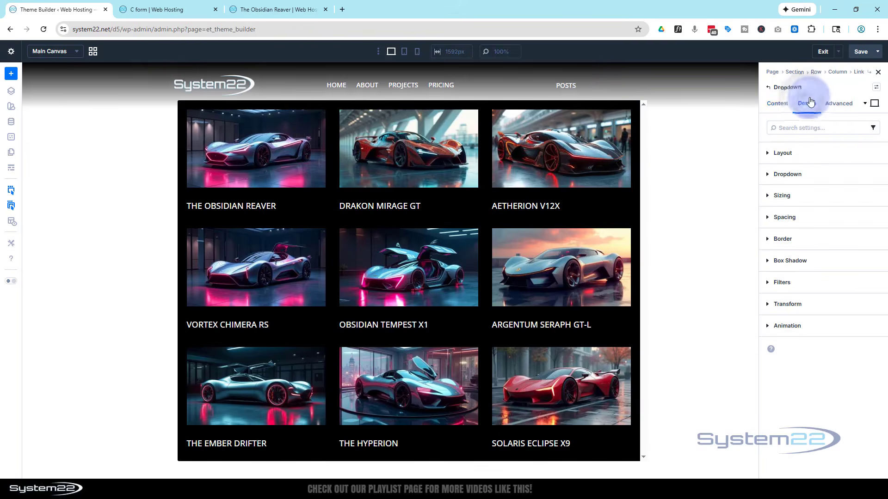
left_click(818, 150)
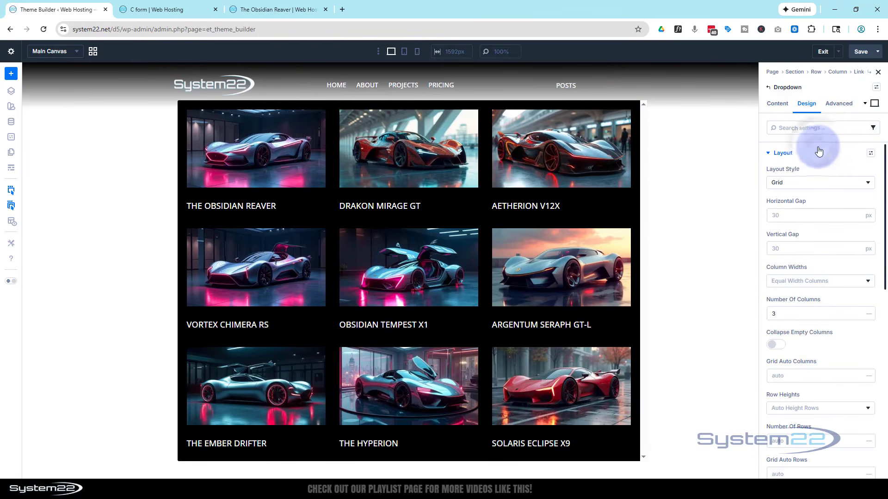
Set the dropdown grid's number of columns to 2 for tablet and 1 for phone
left_click(403, 55)
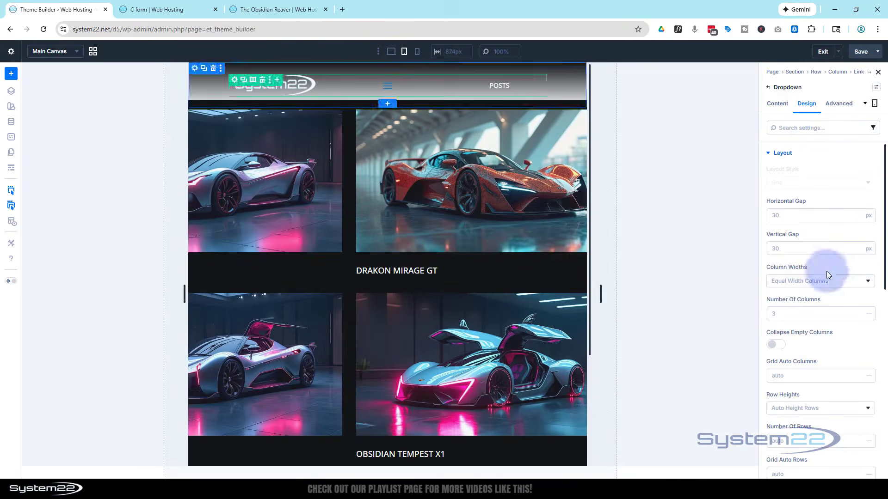
left_click(858, 316)
left_click(857, 317)
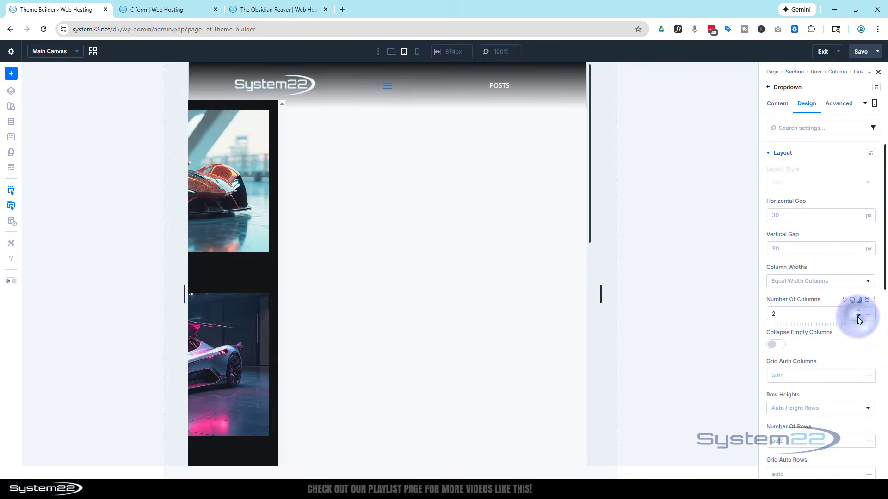
left_click(417, 51)
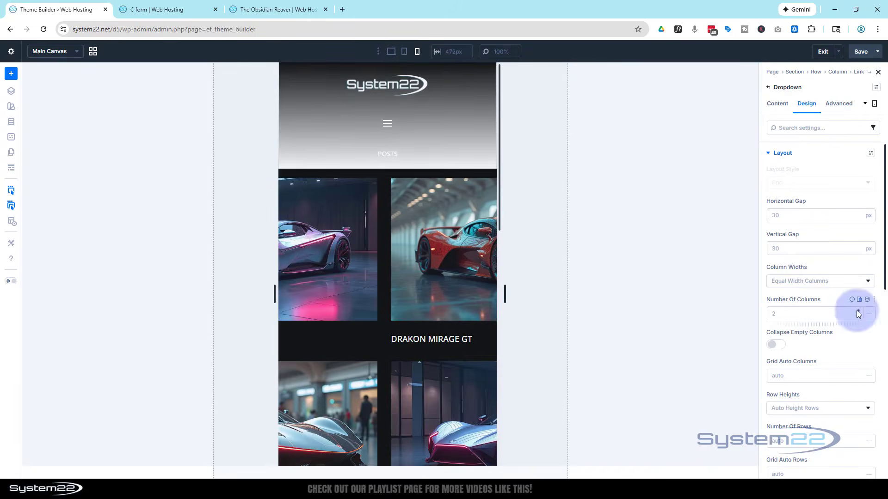
left_click(859, 316)
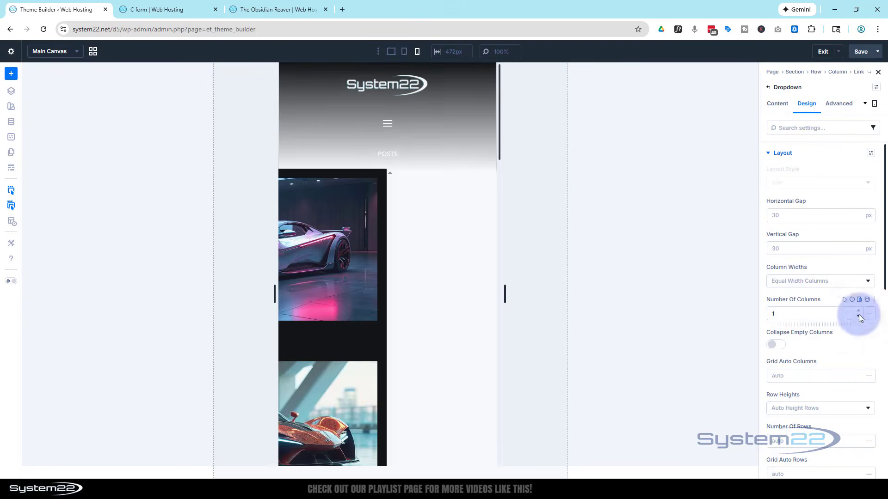
Recheck the tablet and desktop views, save the header layout, exit the builder and save the Theme Builder changes
left_click(403, 51)
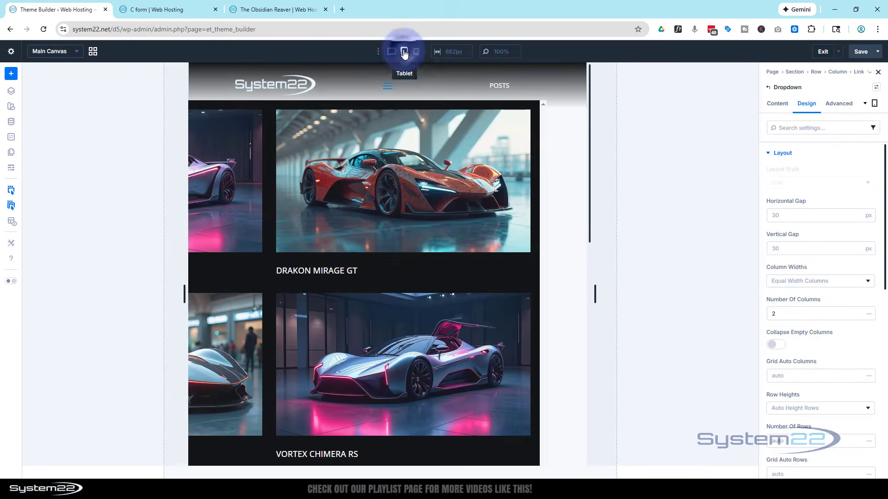
left_click(391, 53)
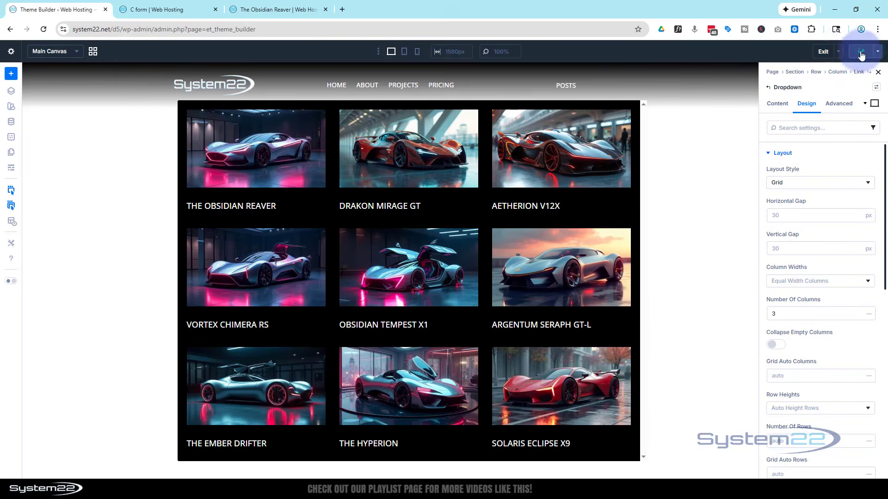
left_click(822, 52)
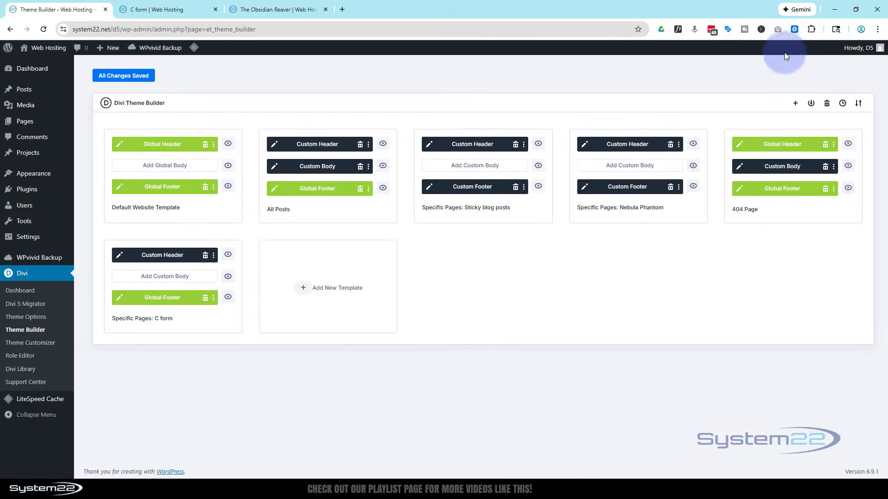
left_click(106, 80)
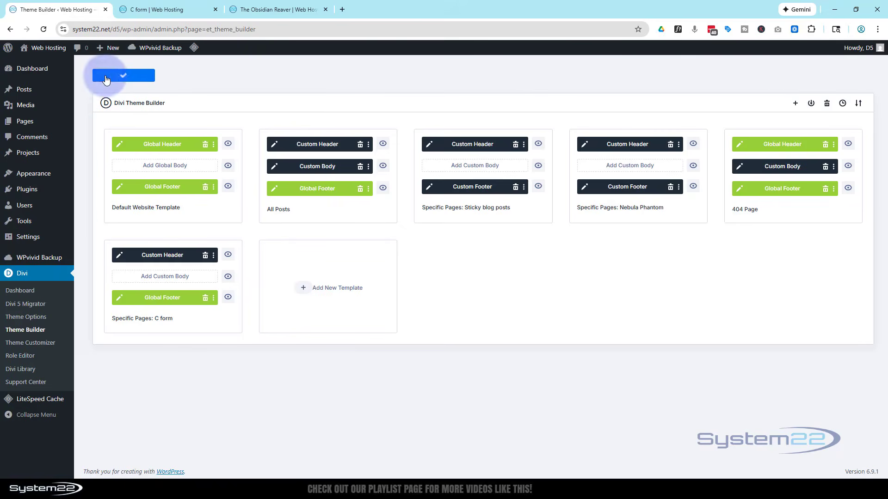
Reload the live C form page and check the POSTS dropdown's post list in iPhone 12 Pro emulation
left_click(167, 12)
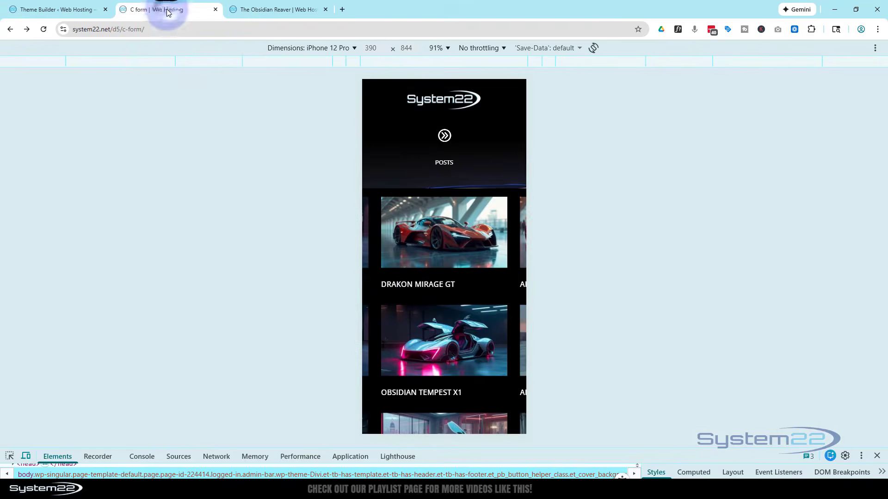
left_click(48, 24)
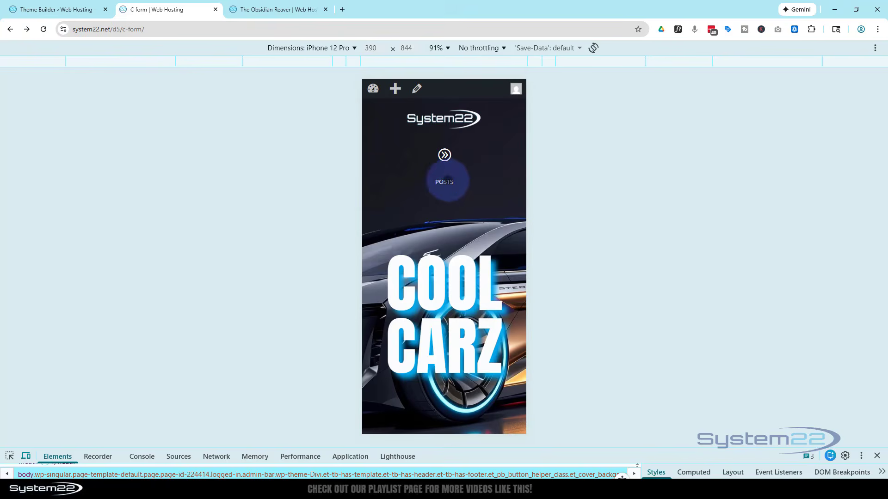
left_click(447, 181)
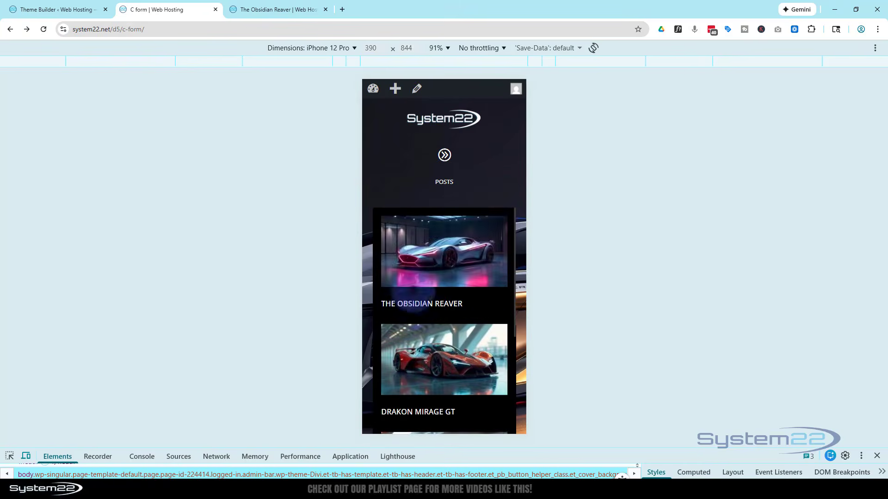
scroll(410, 304, "down", 8)
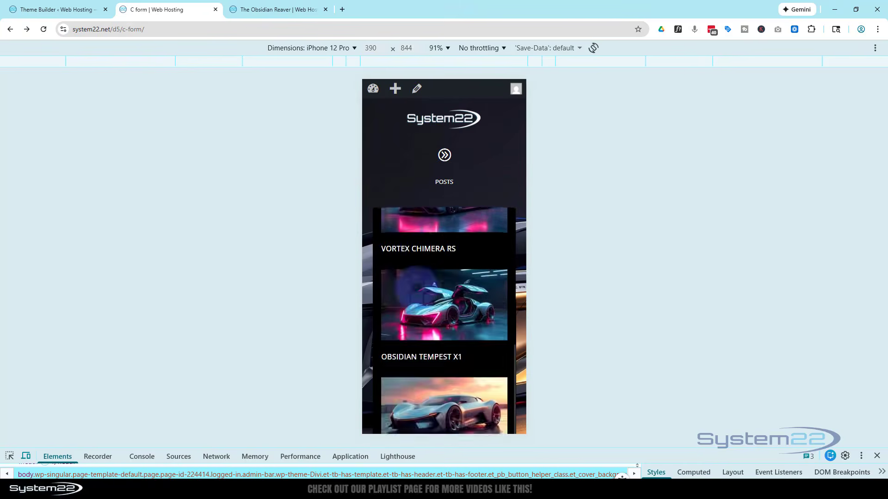
scroll(409, 284, "up", 8)
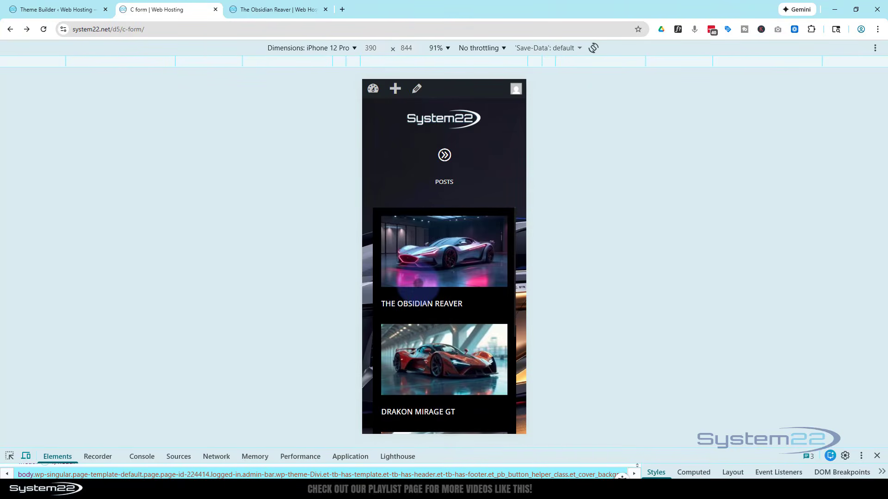
Switch the emulated device to iPad Air, check the POSTS dropdown's grid, and close the developer tools
left_click(297, 49)
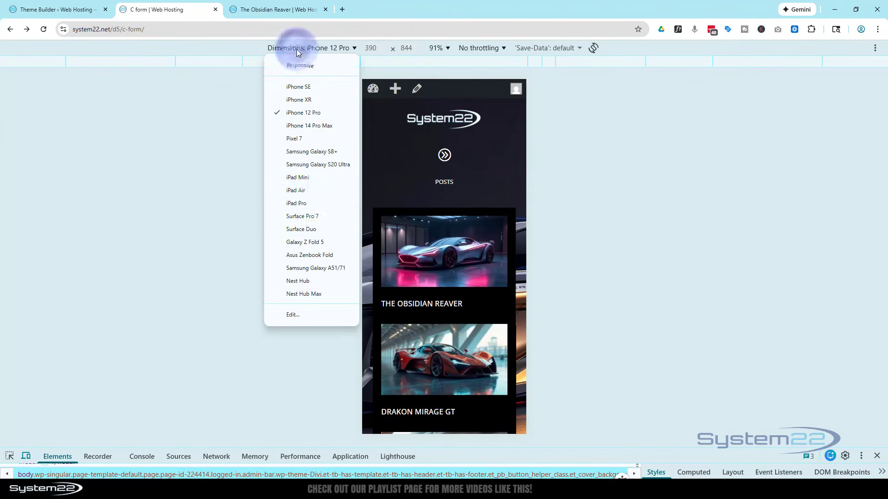
left_click(300, 193)
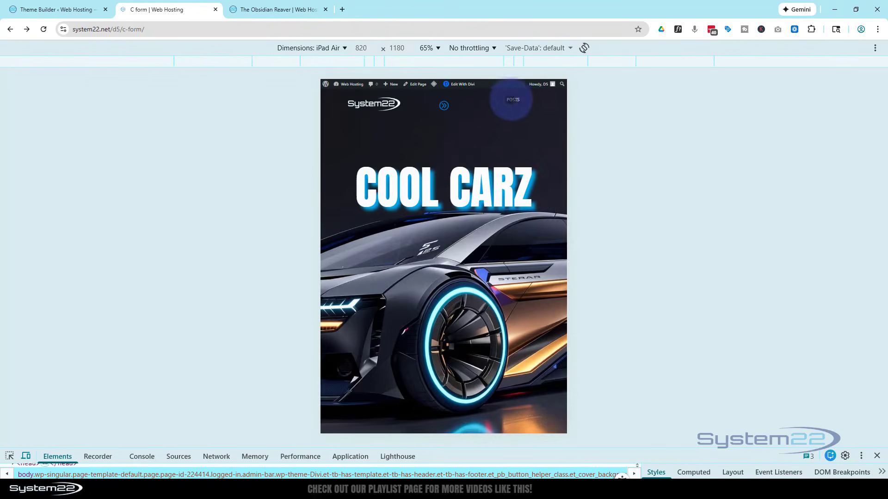
left_click(513, 100)
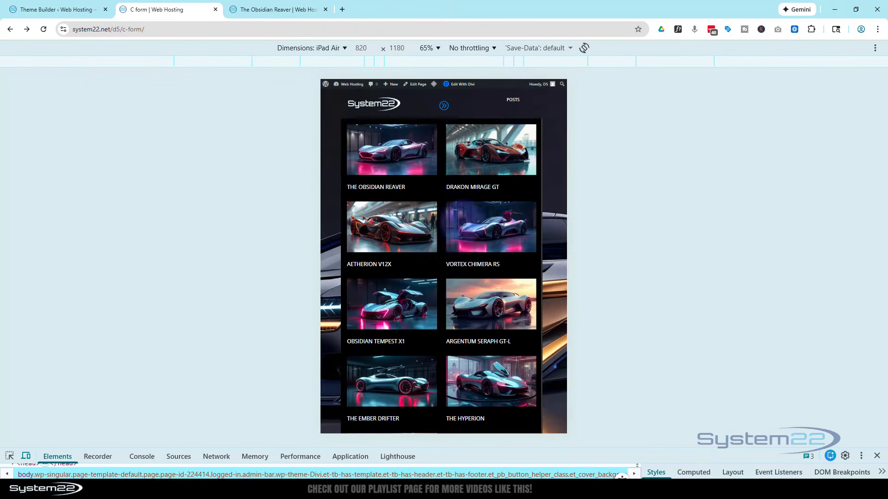
scroll(444, 240, "down", 1)
scroll(442, 250, "up", 1)
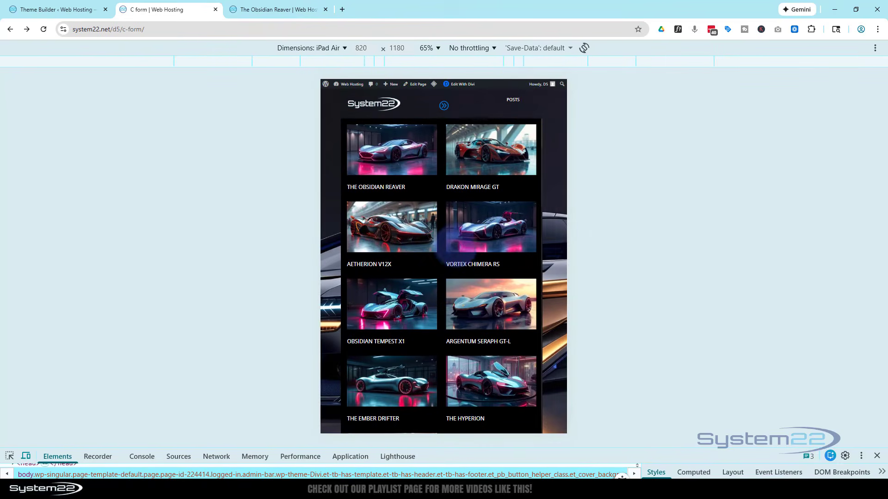
left_click(876, 456)
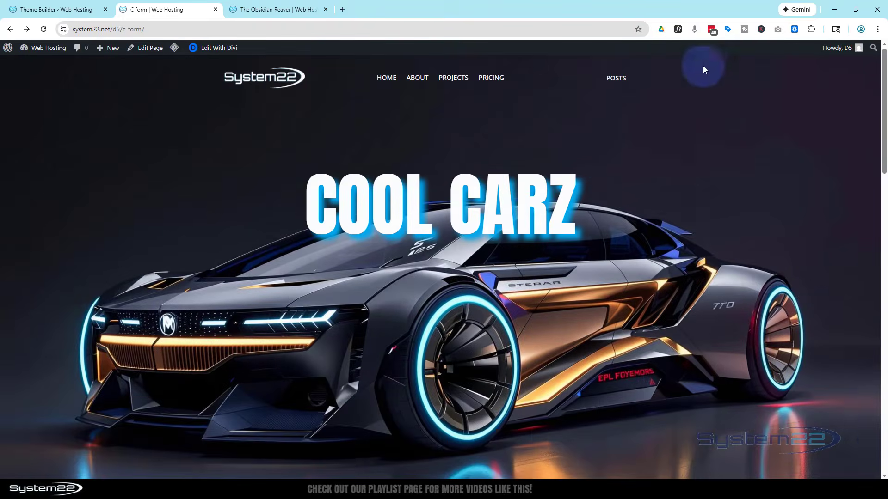
Open the POSTS dropdown on the desktop page and look through its grid of posts
mouse_move(615, 78)
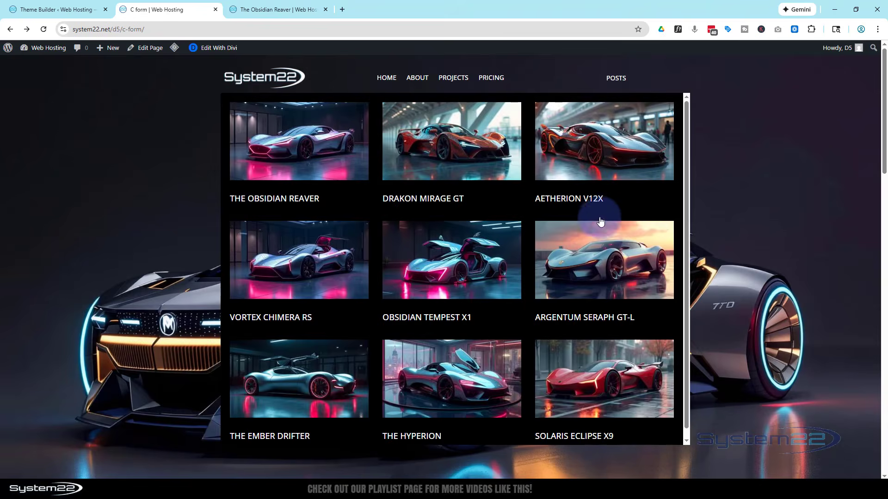
scroll(596, 211, "down", 1)
scroll(597, 217, "up", 1)
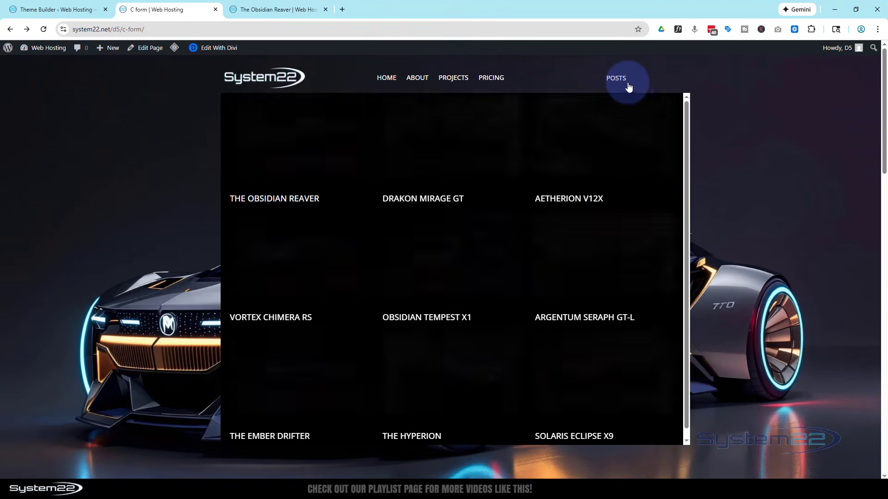
scroll(571, 208, "down", 1)
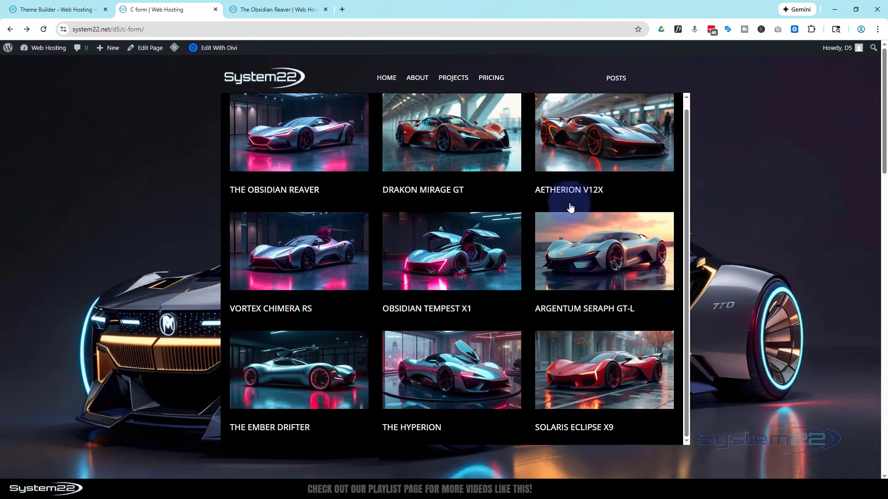
scroll(570, 211, "up", 1)
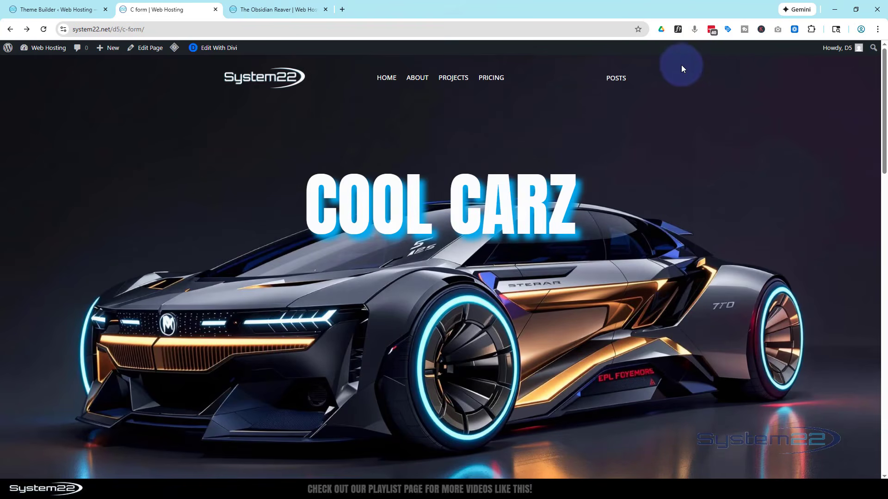
Reopen the developer tools and look through the POSTS dropdown in iPad Air emulation
key("ctrl+shift+i")
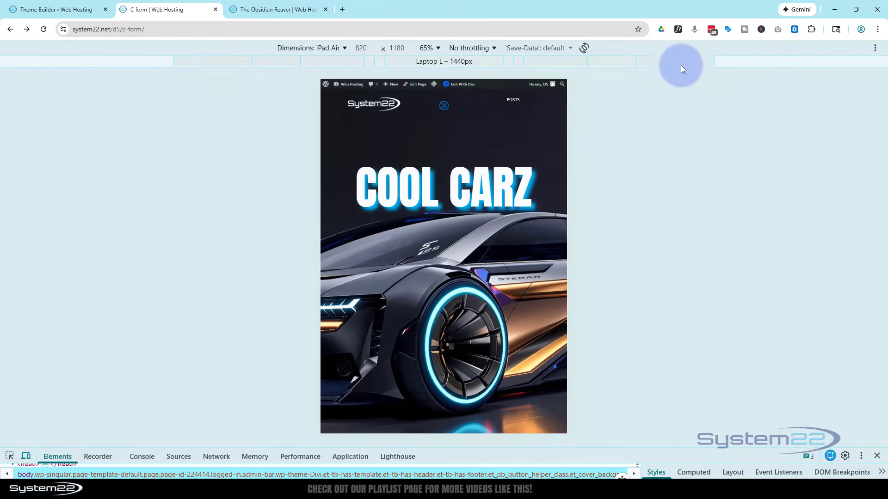
left_click(513, 100)
scroll(441, 277, "down", 1)
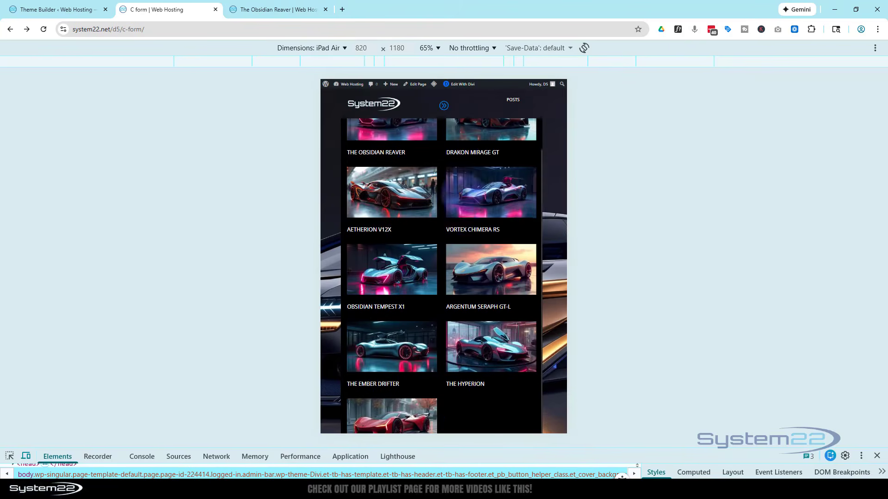
scroll(462, 204, "up", 1)
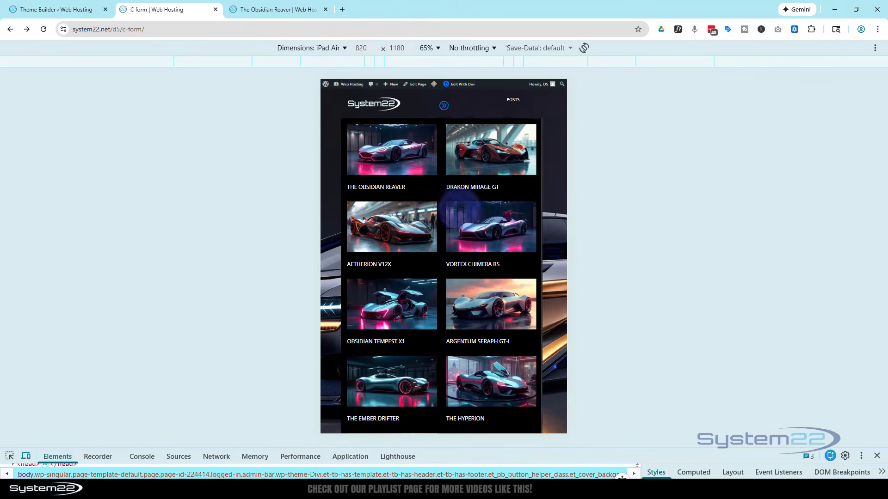
Emulate the iPhone 12 Pro, look through the whole POSTS dropdown, and return to the desktop page
left_click(318, 47)
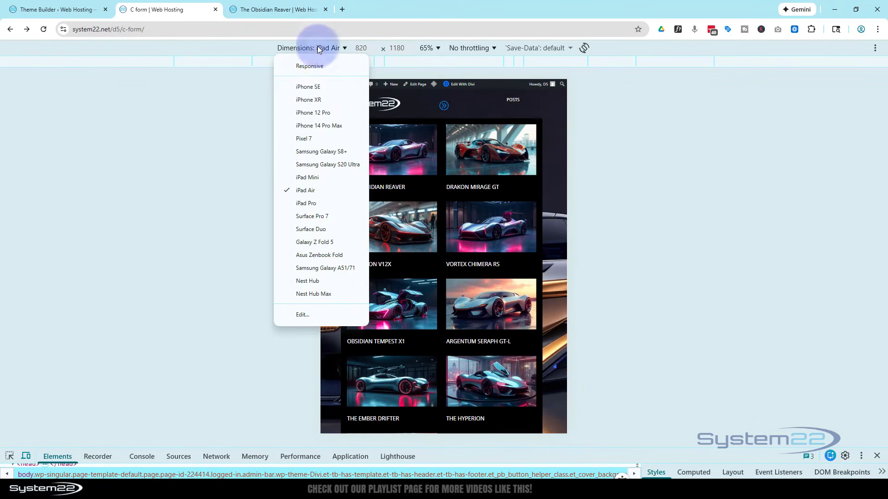
left_click(318, 116)
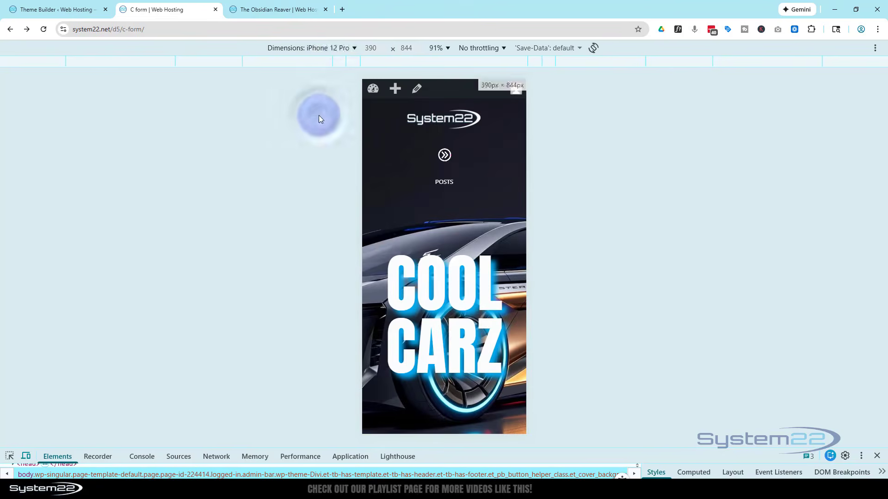
left_click(444, 181)
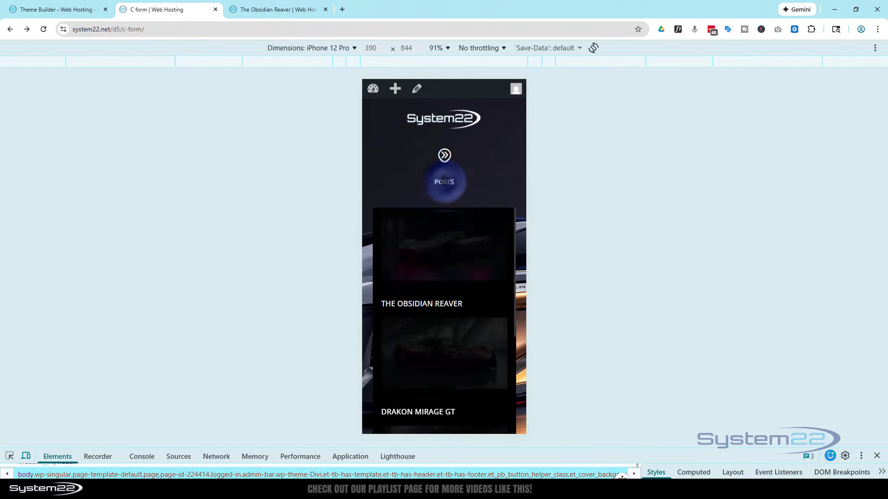
scroll(435, 266, "down", 1)
scroll(434, 264, "down", 8)
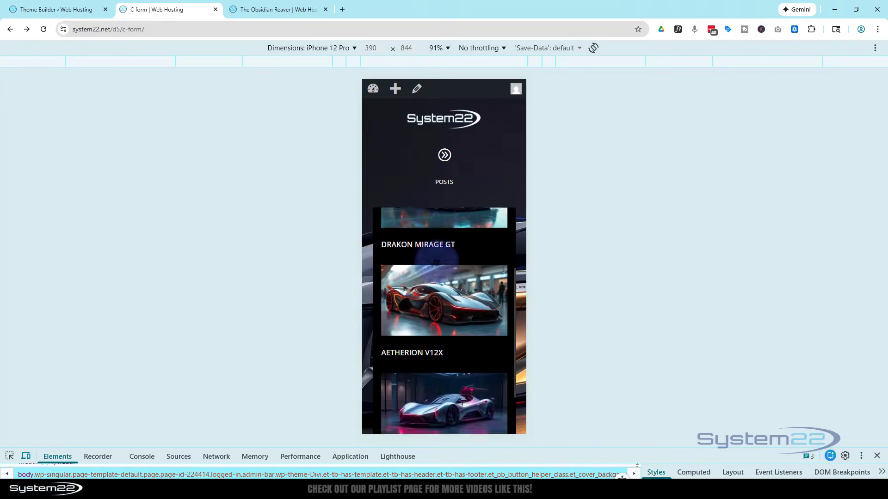
scroll(438, 262, "down", 3)
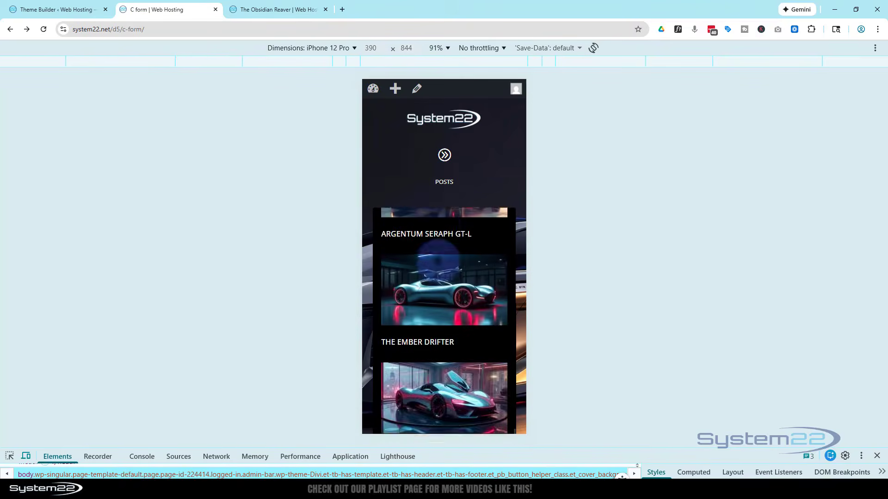
scroll(439, 261, "up", 12)
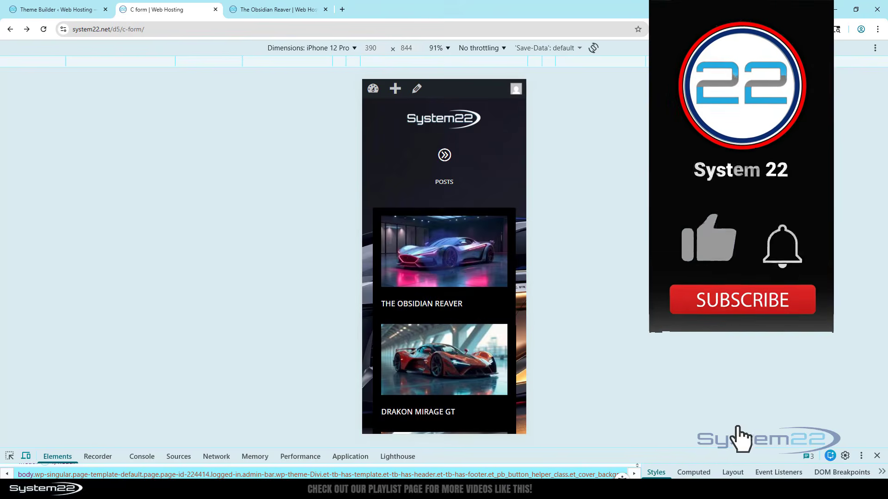
left_click(876, 456)
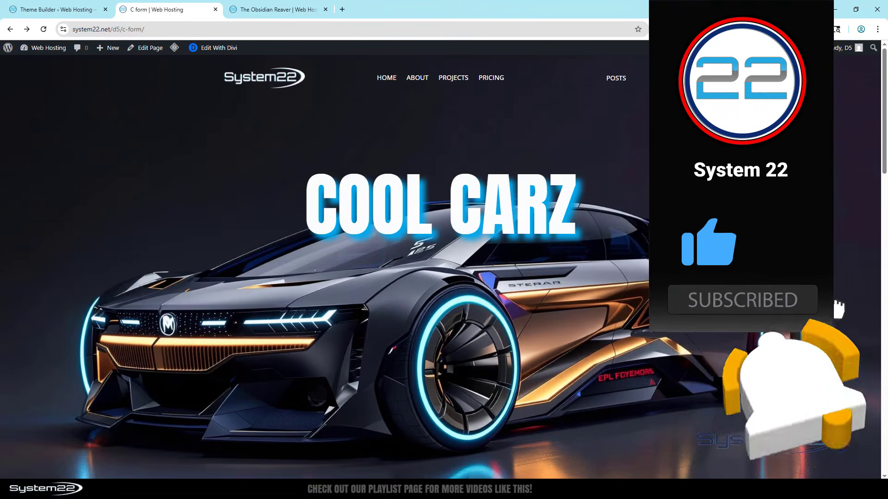